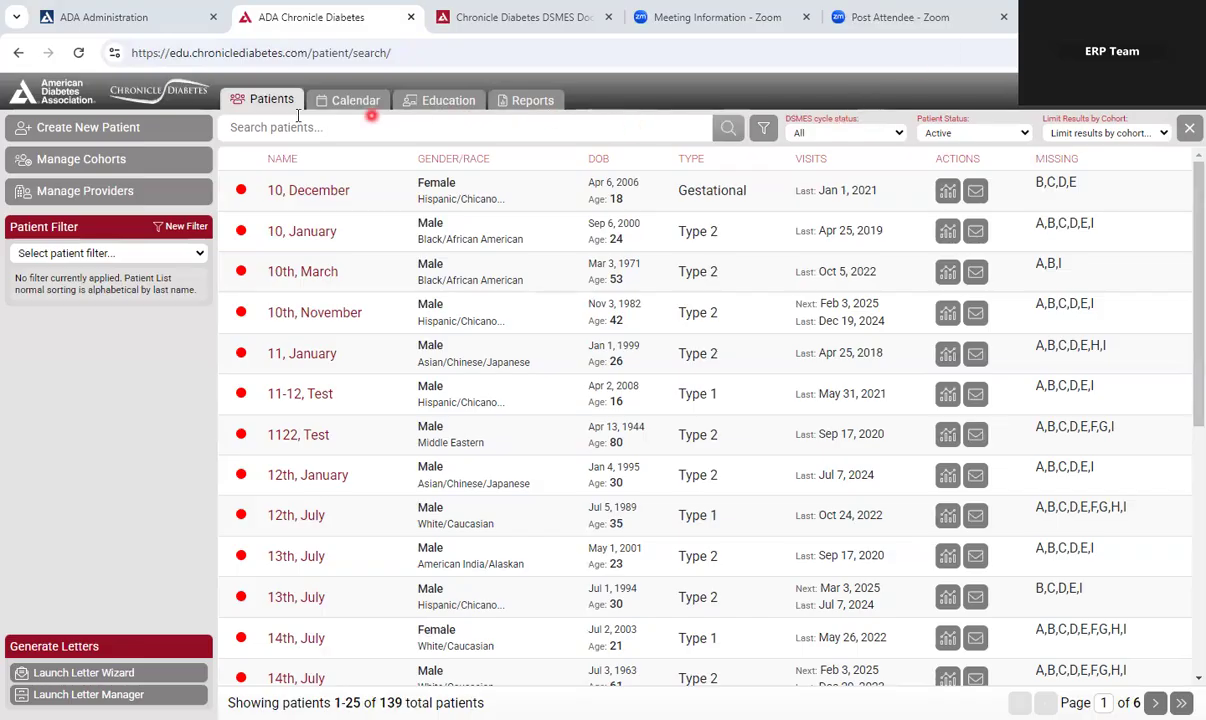
# - Start a new patient record and enter the patient's first and last name
pyautogui.click(128, 128)
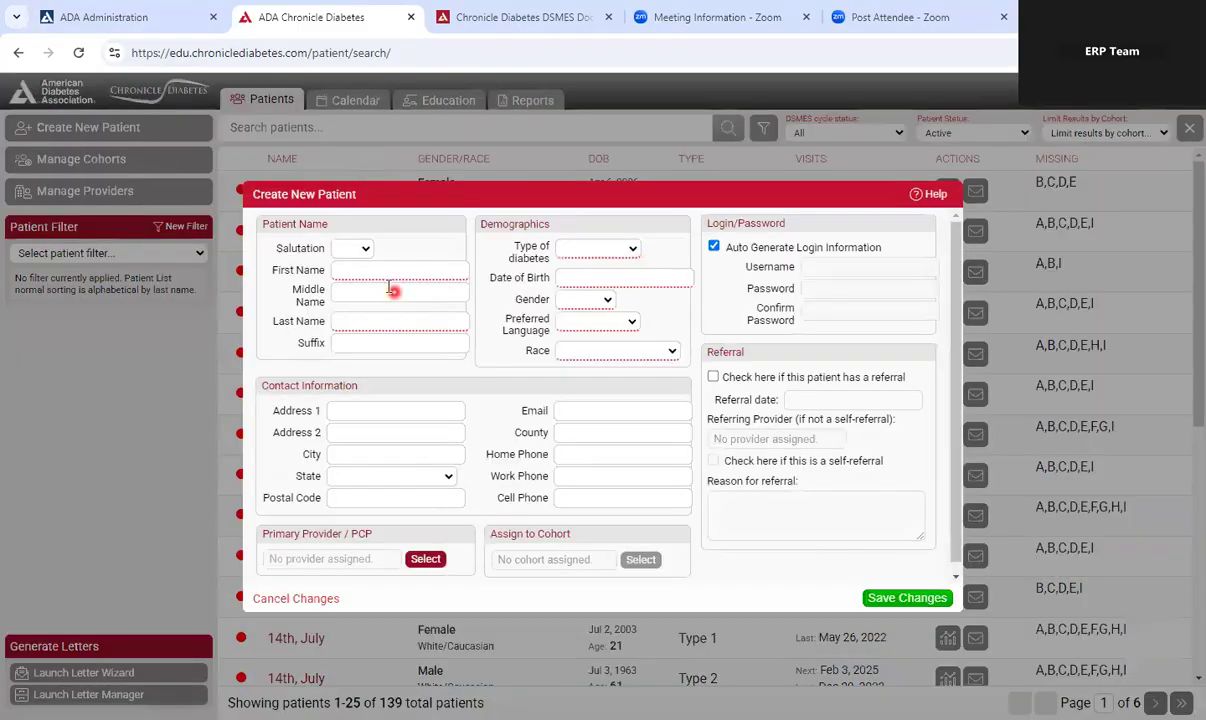
pyautogui.click(410, 268)
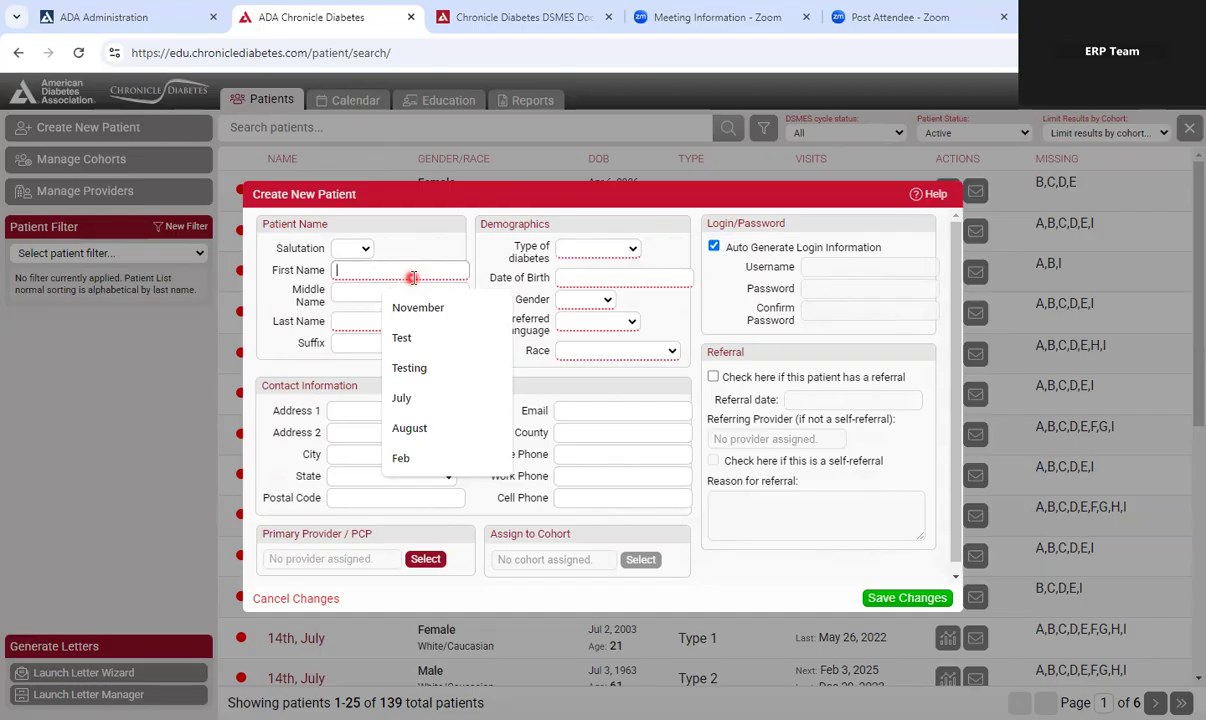
pyautogui.write('January')
pyautogui.press('Tab')
pyautogui.press('Tab')
pyautogui.write('16th')
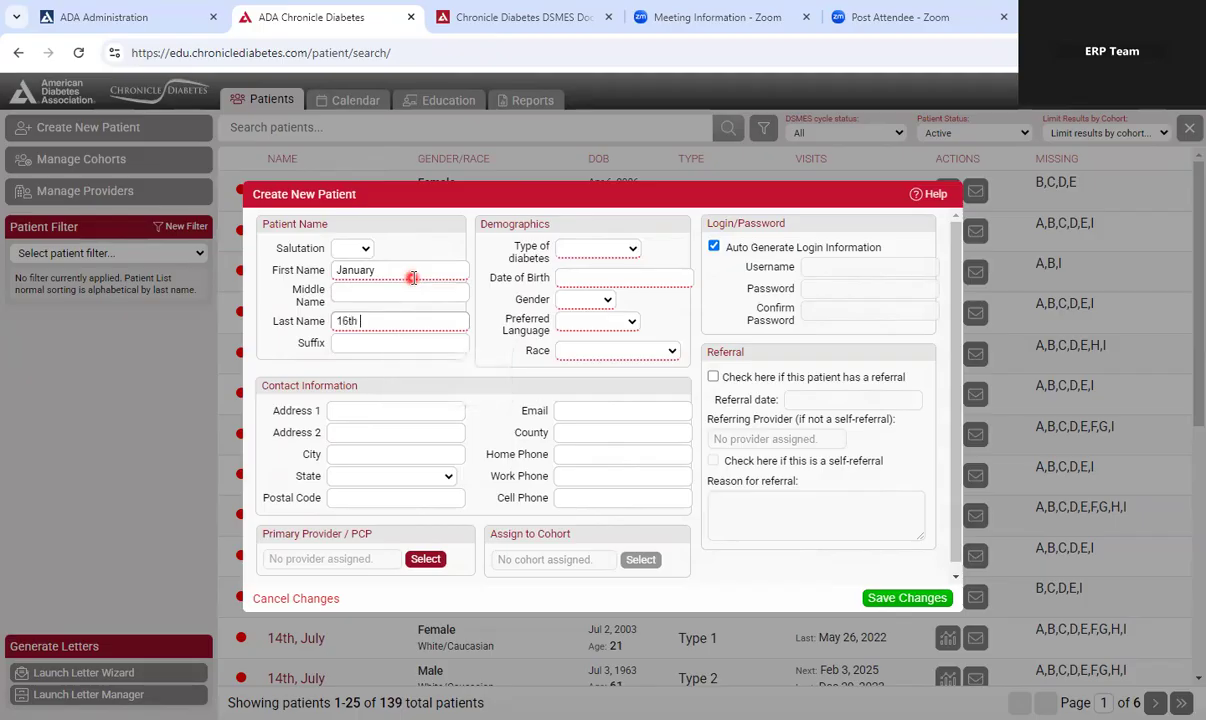
# - Set the new patient's type of diabetes to Type 2 and enter the date of birth
pyautogui.click(628, 249)
pyautogui.click(613, 313)
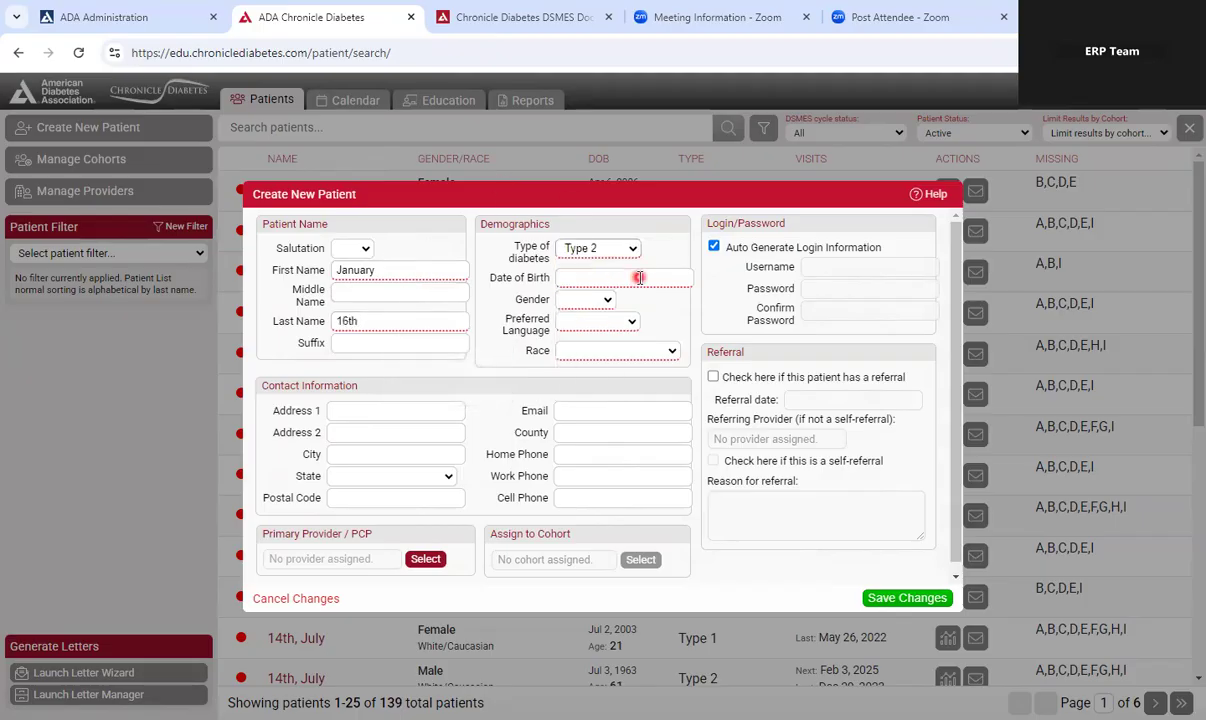
pyautogui.click(638, 277)
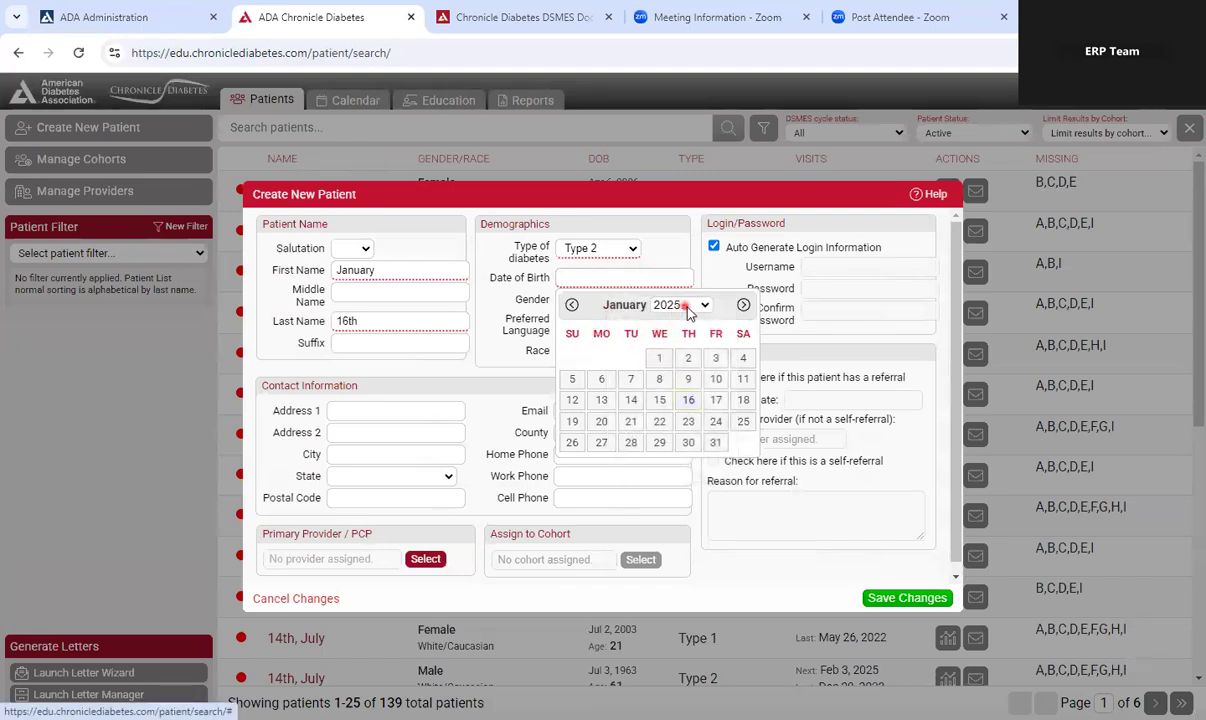
pyautogui.click(688, 313)
pyautogui.click(682, 344)
pyautogui.click(688, 357)
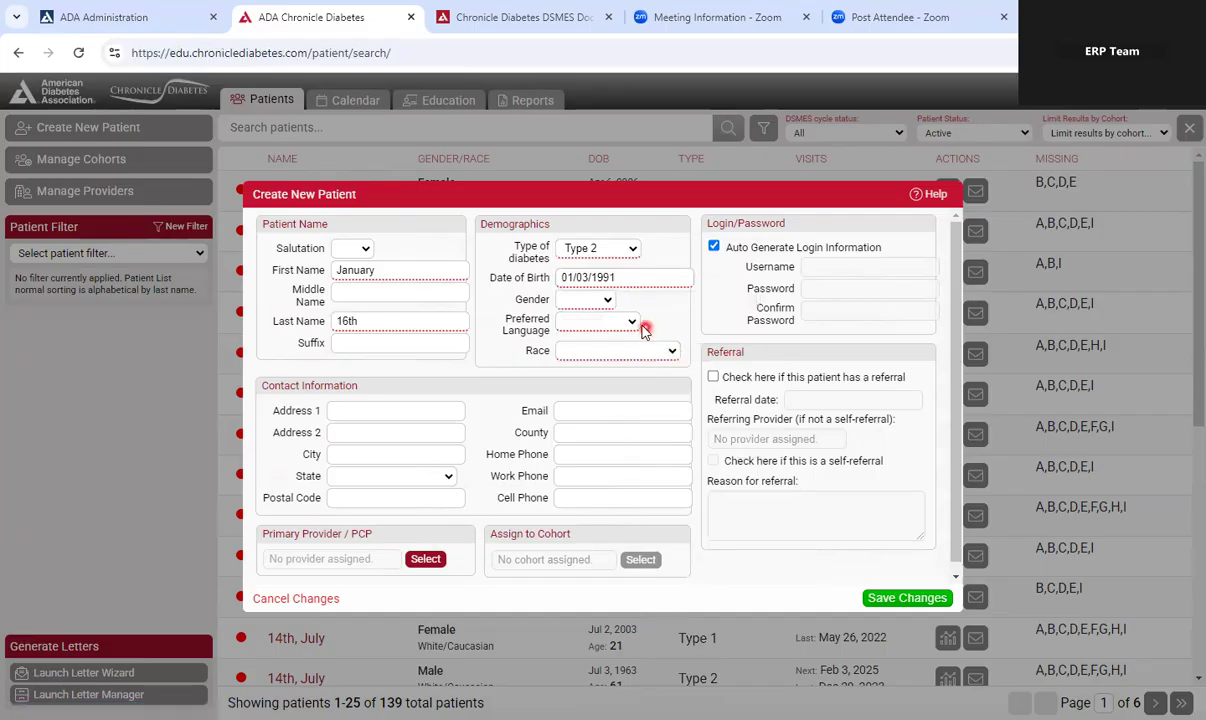
# - Set gender to Male, preferred language to English and race to American Indian or Alaskan Native, and save the new patient
pyautogui.click(600, 300)
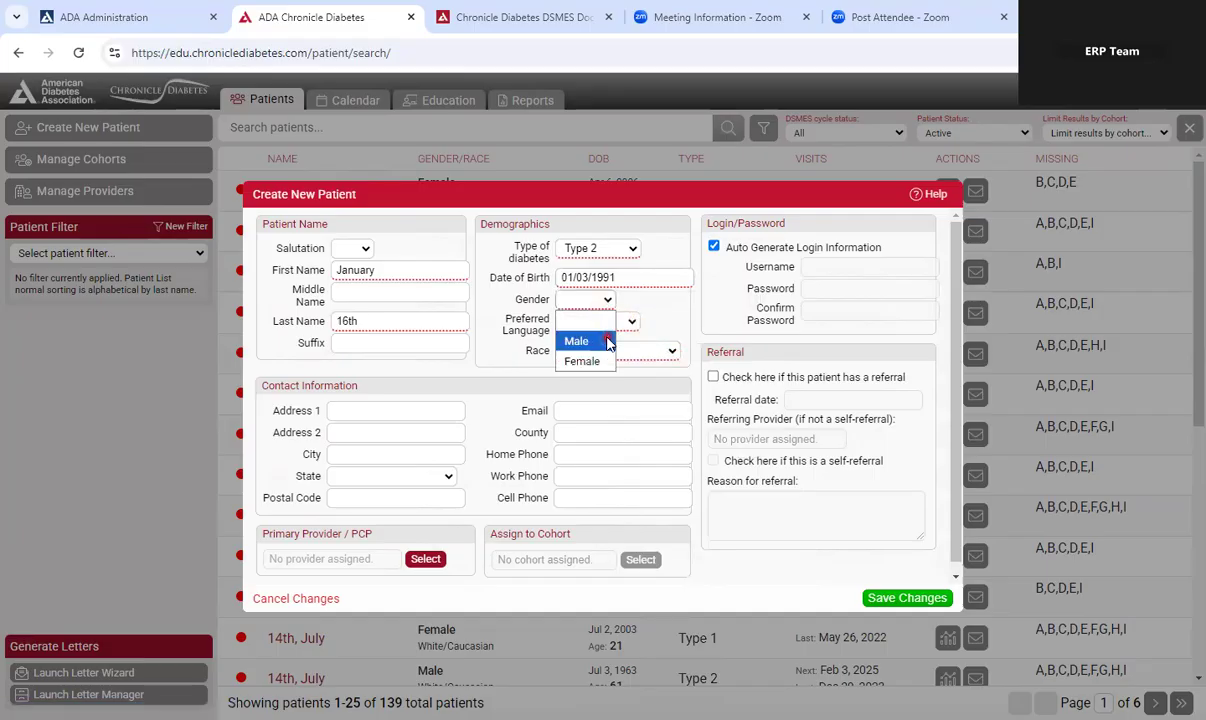
pyautogui.click(600, 342)
pyautogui.click(598, 321)
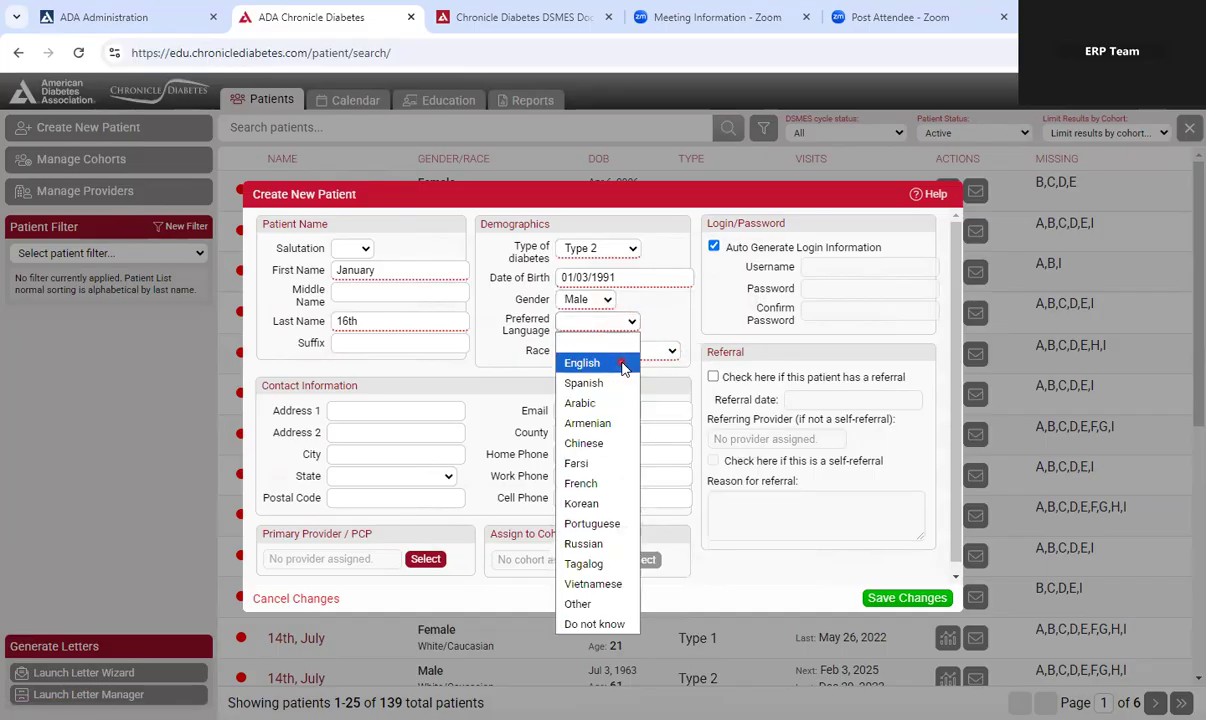
pyautogui.click(621, 366)
pyautogui.click(658, 350)
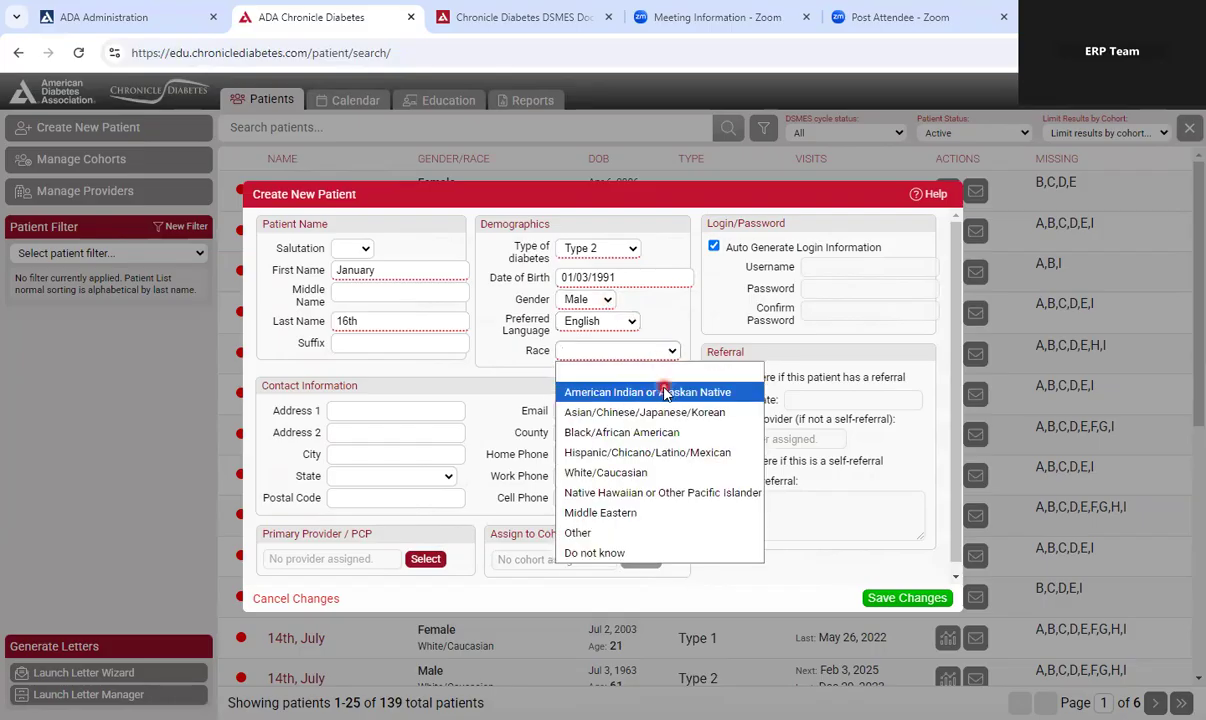
pyautogui.click(665, 391)
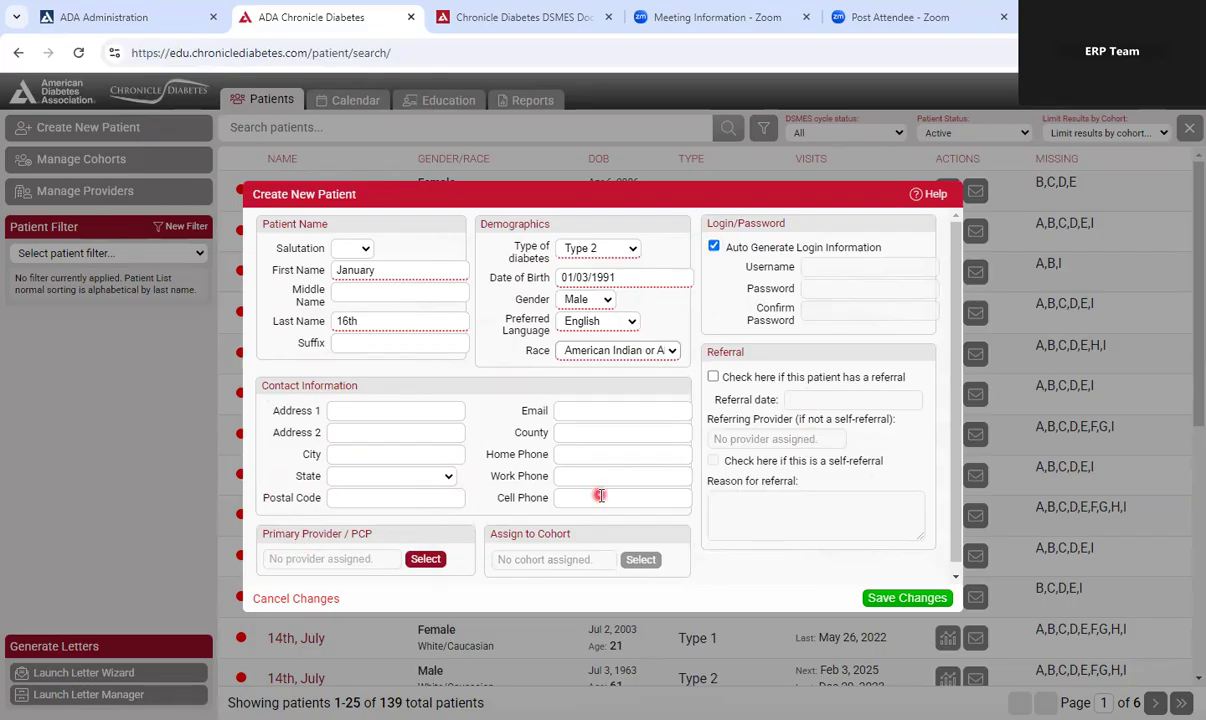
pyautogui.click(907, 598)
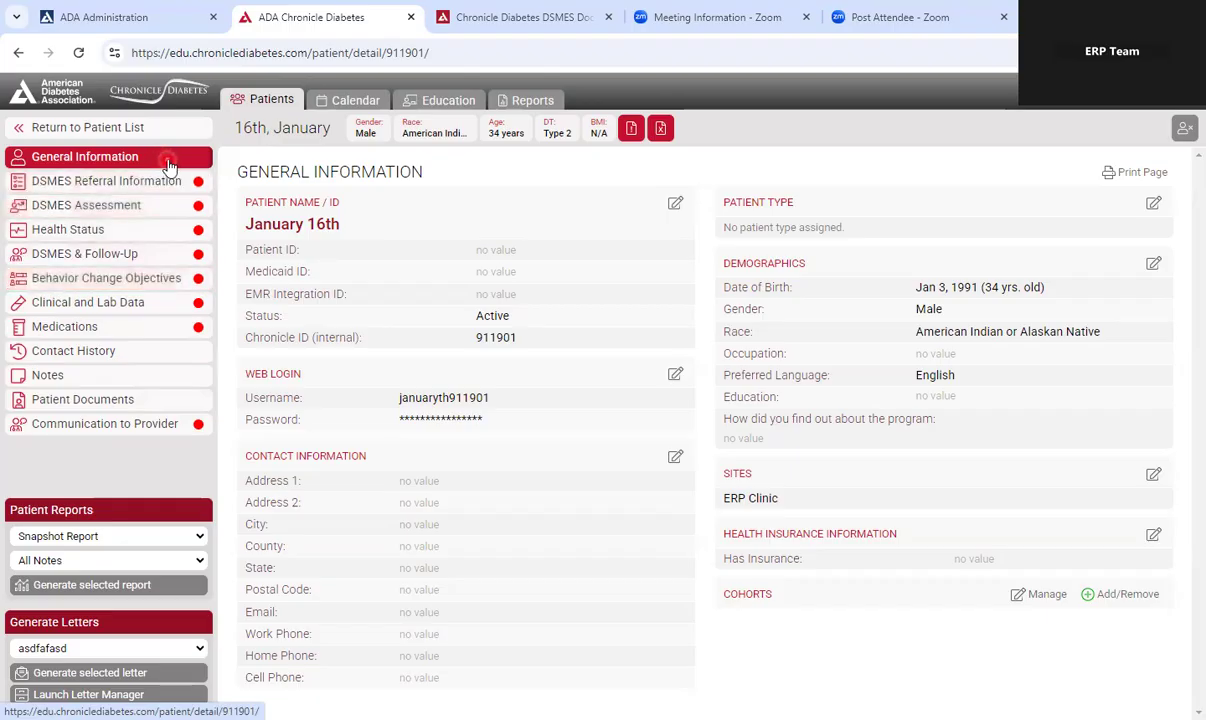
# - Add a behavior change objective in the Physical Activity/Being Active area with the objective text "Physical Activity"
pyautogui.click(153, 286)
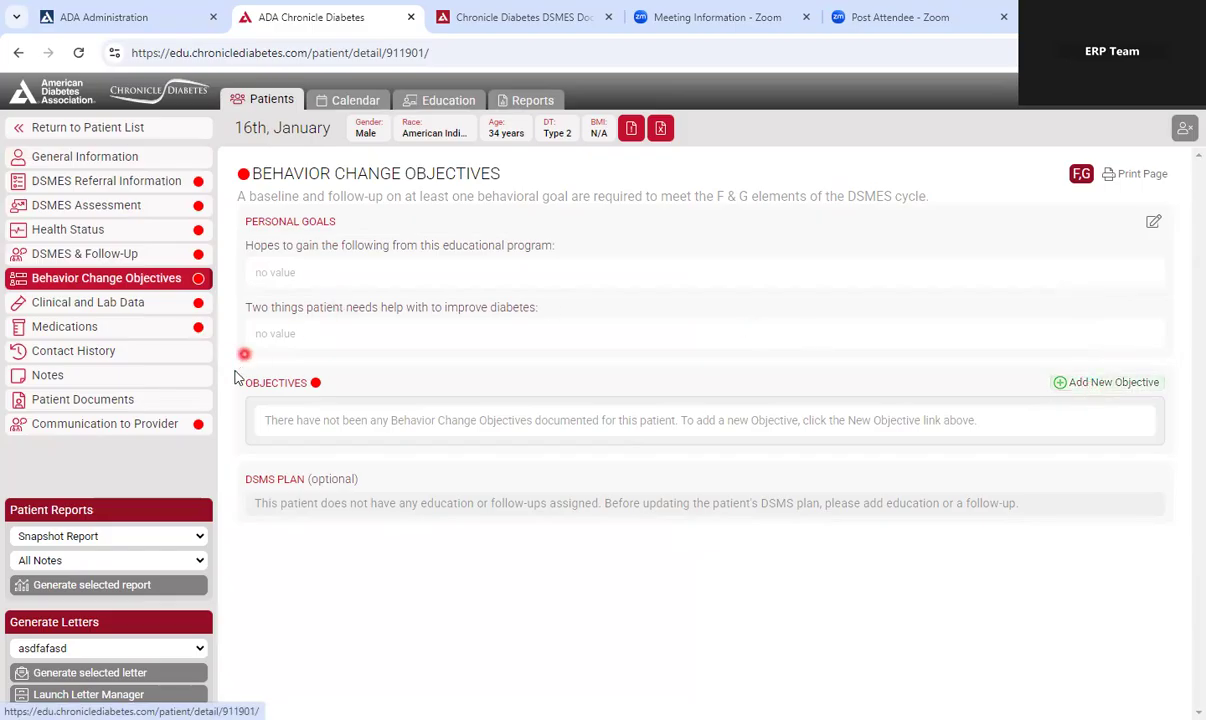
pyautogui.click(1104, 383)
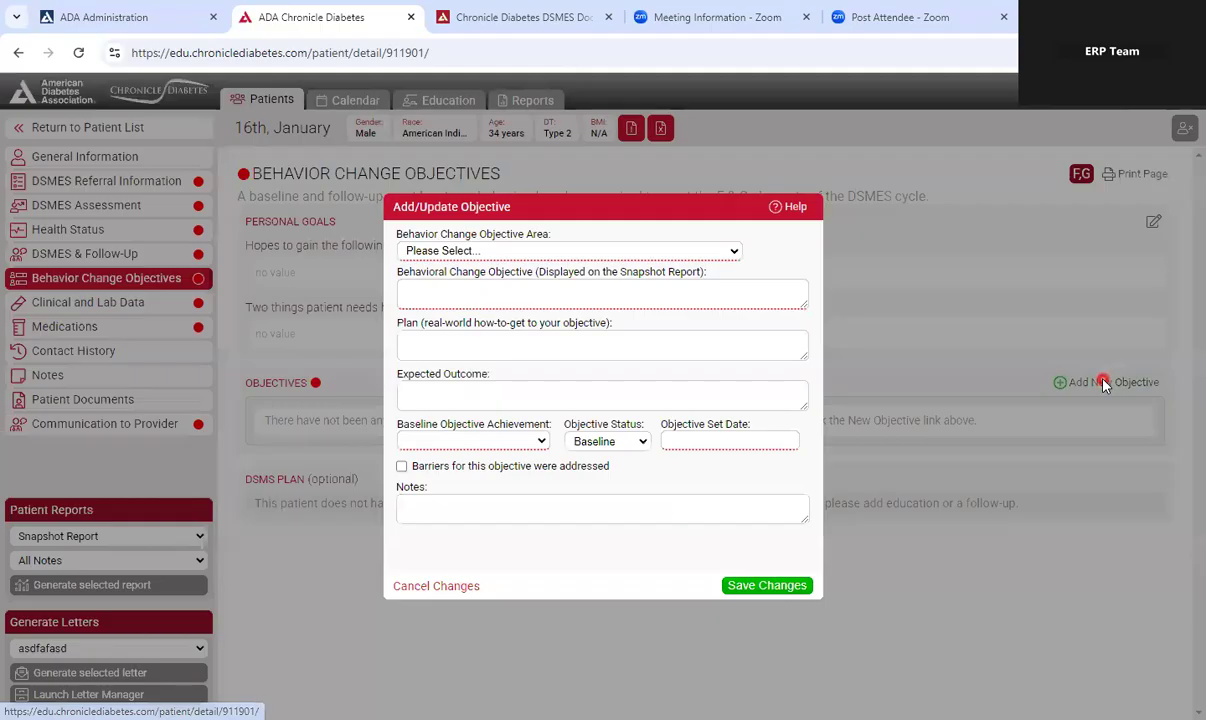
pyautogui.click(620, 252)
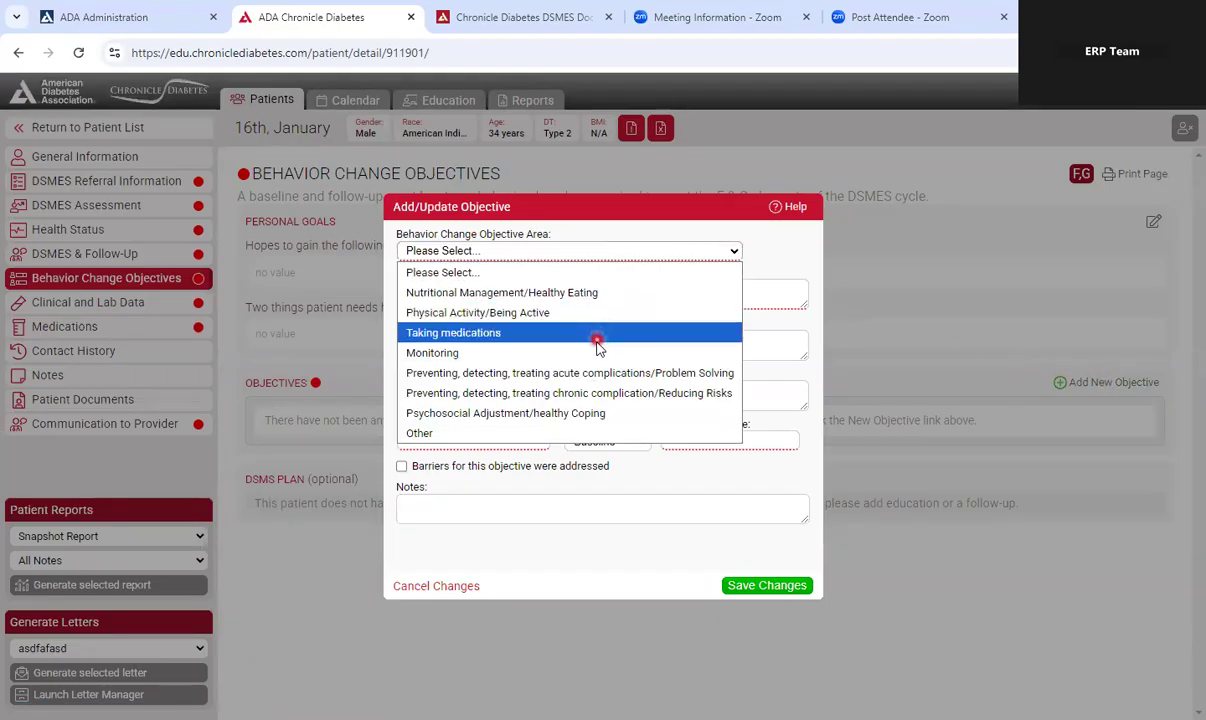
pyautogui.click(609, 313)
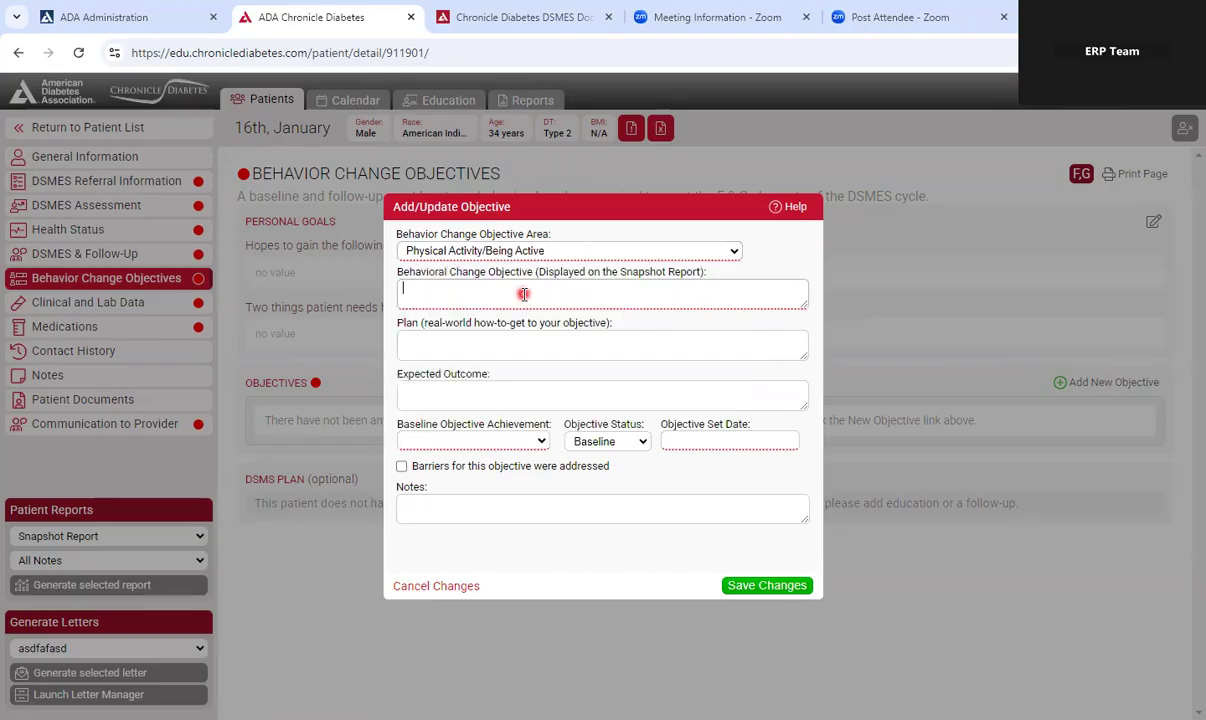
pyautogui.write('Physical Activity')
# - Enter "Lose 1 lb. a week" as the objective's plan and "Weight Loss" as its expected outcome
pyautogui.click(528, 342)
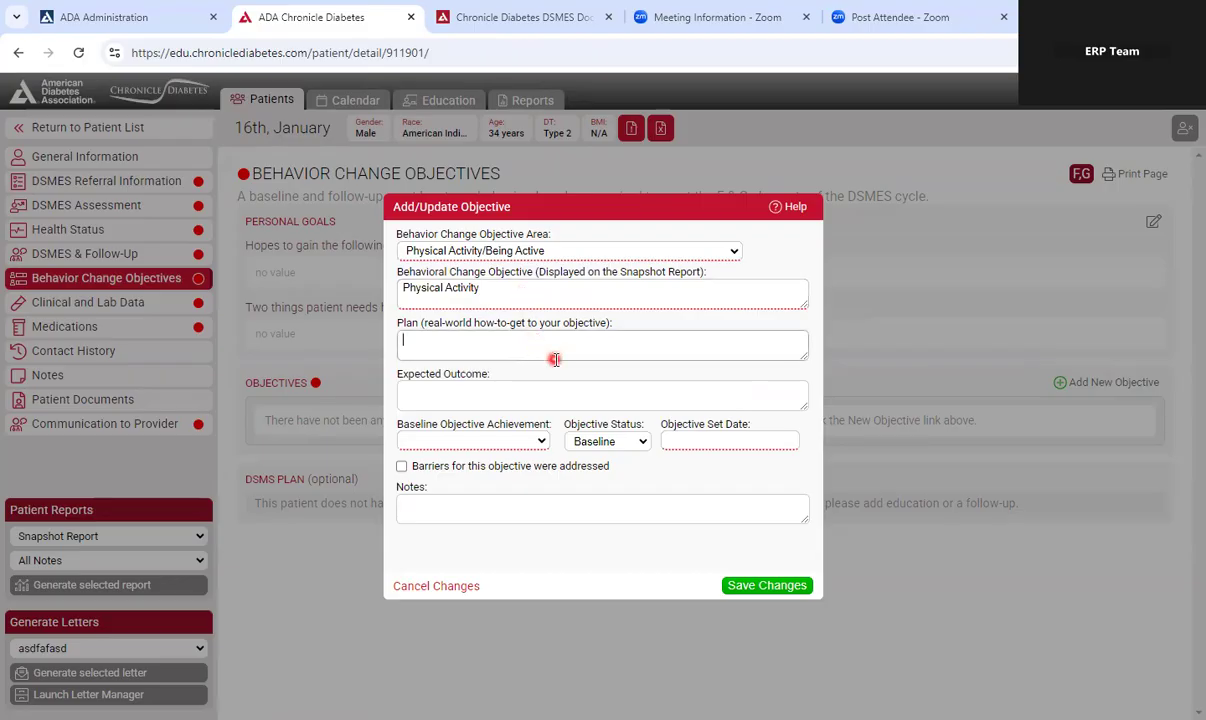
pyautogui.write('Lose 1 lb. a week')
pyautogui.click(581, 389)
pyautogui.write('W')
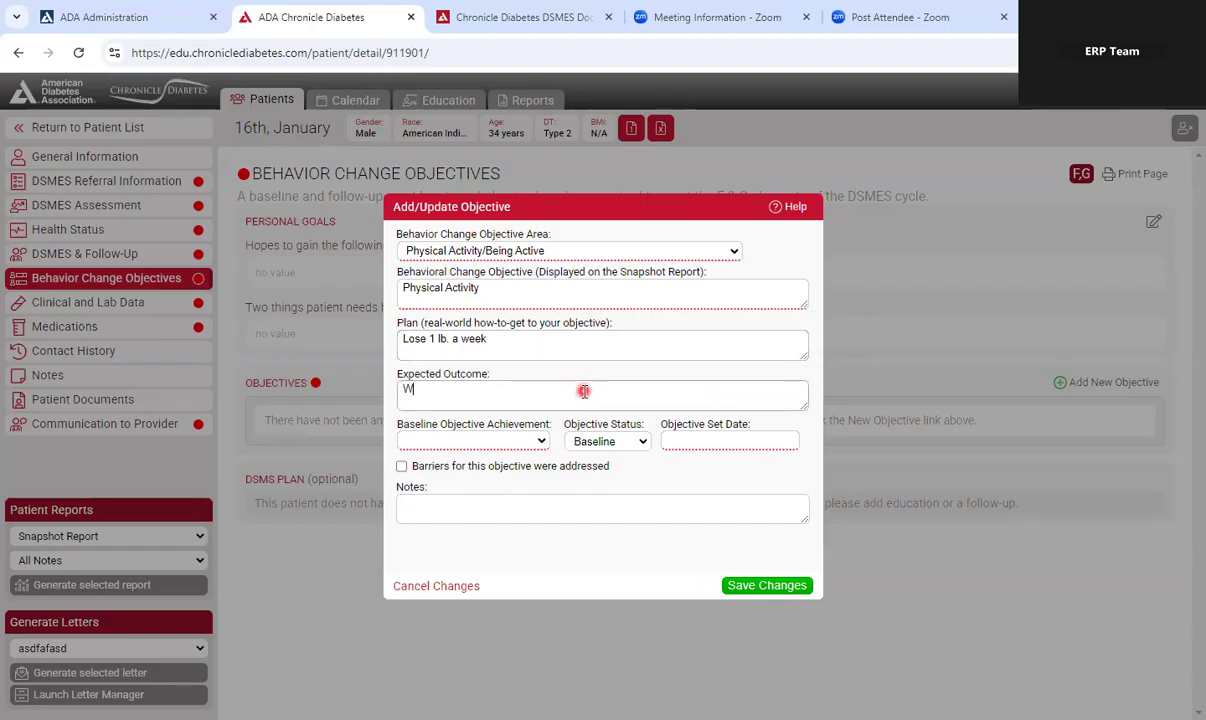
pyautogui.write('eight Loss')
# - Set the baseline achievement to 25% (Very little of the time) and the set date to 01/01/2025, and save the objective
pyautogui.click(538, 443)
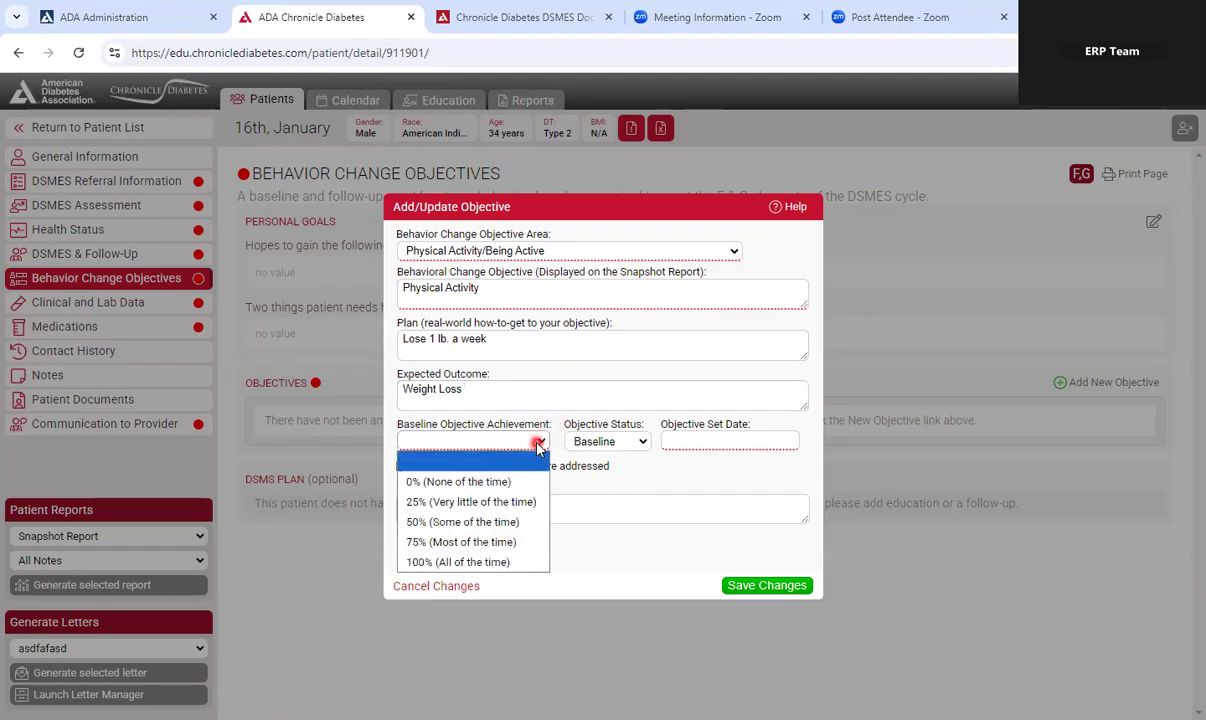
pyautogui.click(521, 503)
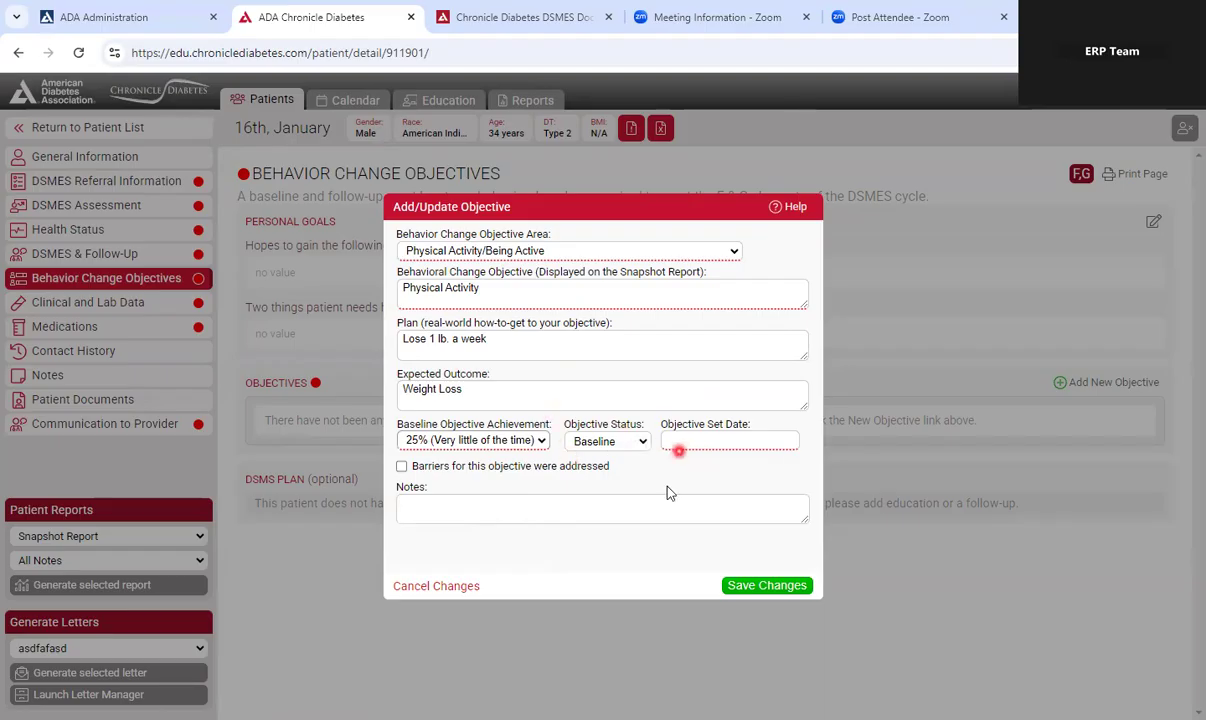
pyautogui.click(708, 440)
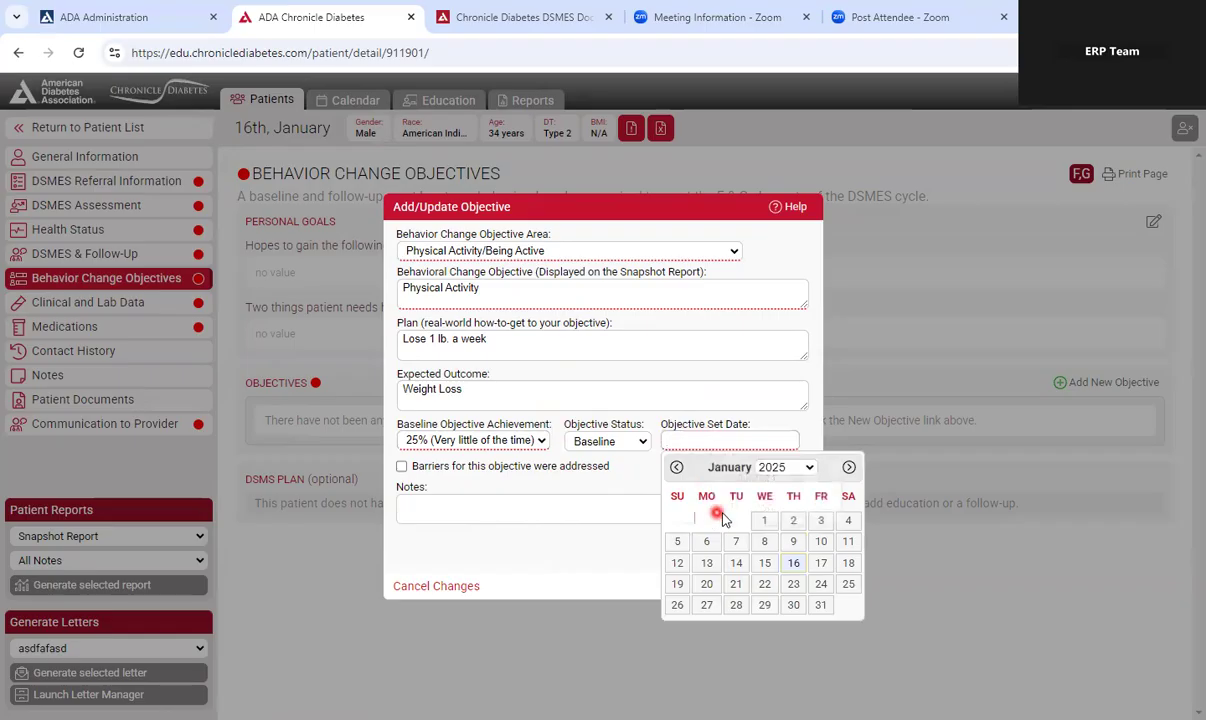
pyautogui.click(763, 519)
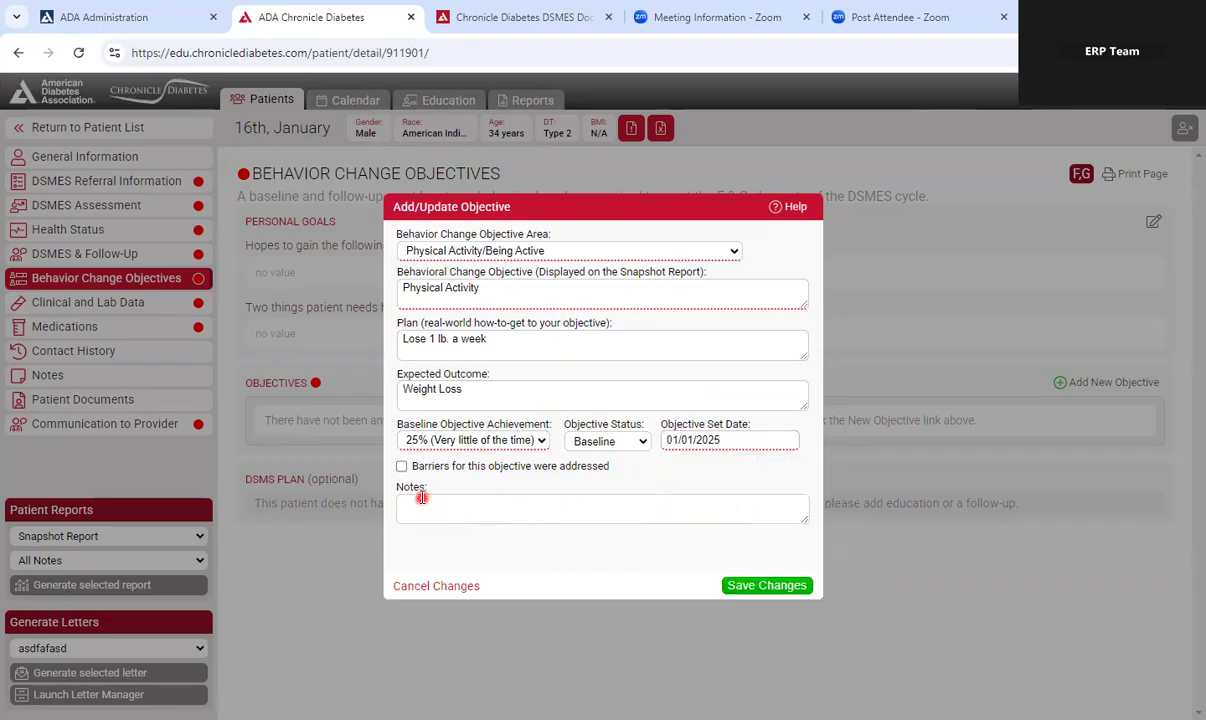
pyautogui.click(768, 586)
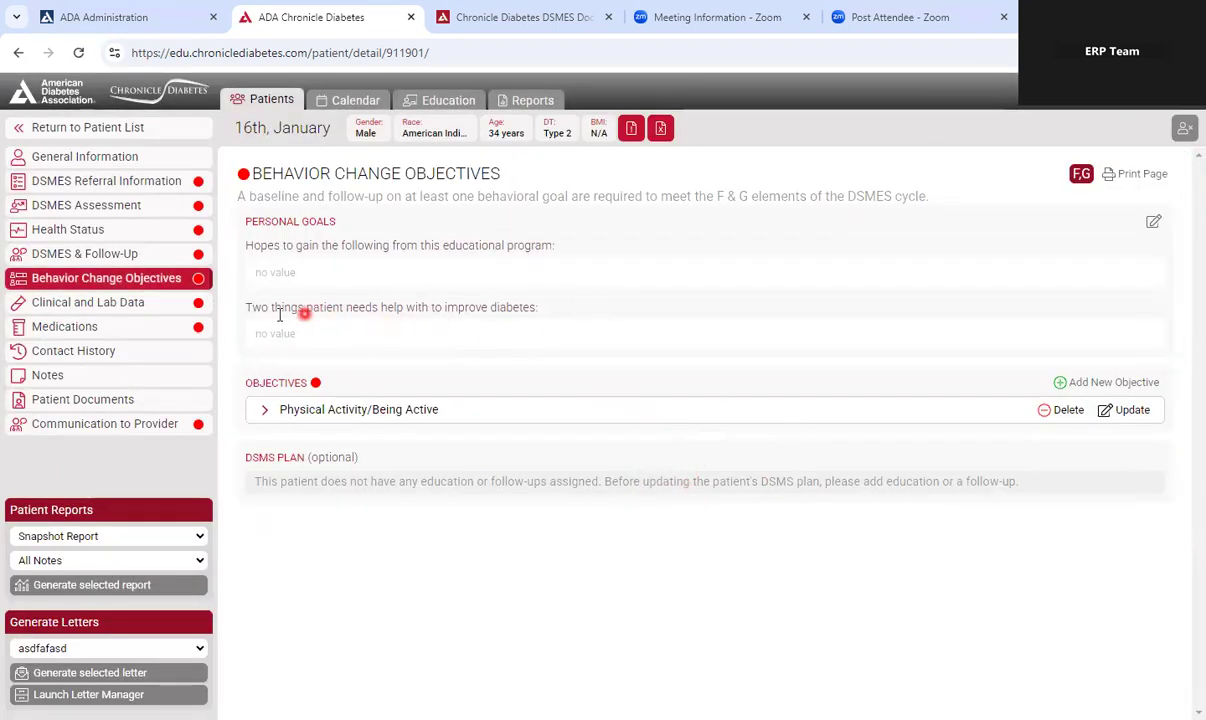
# - Open the patient's Clinical and Lab Data section and view the tests that can be added
pyautogui.click(152, 312)
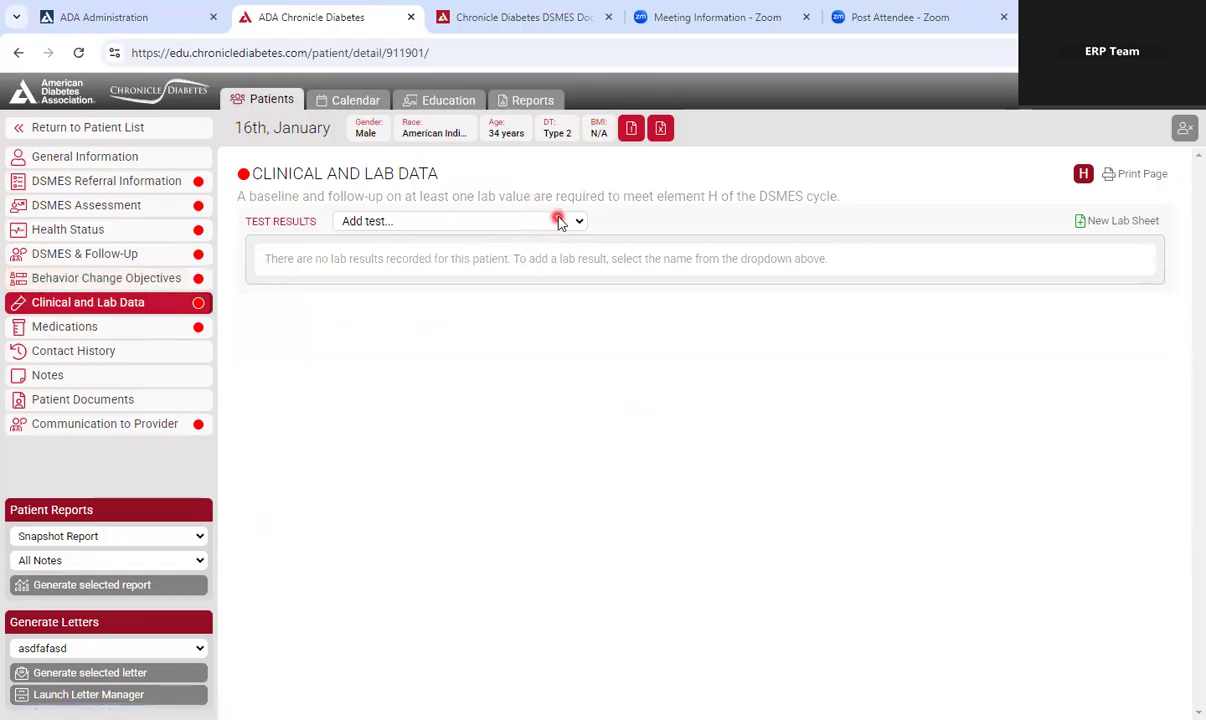
pyautogui.click(559, 221)
pyautogui.moveTo(583, 258)
pyautogui.mouseDown()
pyautogui.moveTo(590, 418)
pyautogui.moveTo(588, 270)
pyautogui.mouseUp()
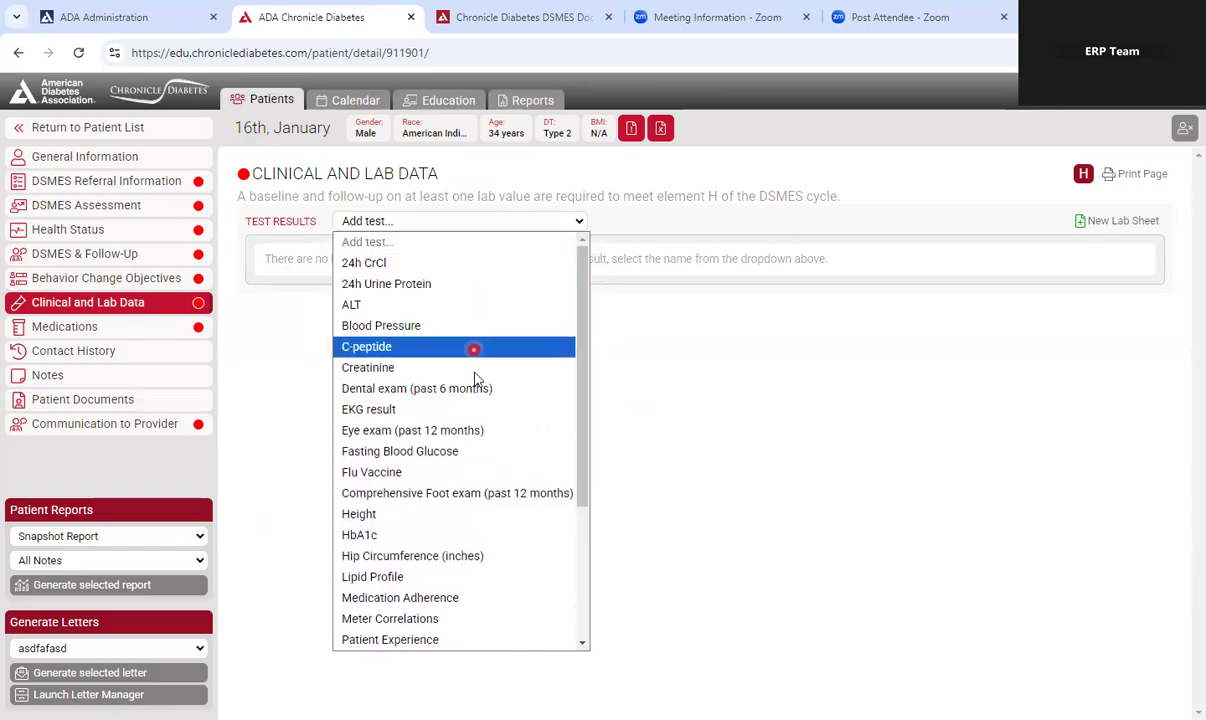
# - Examine the fields of a new lab sheet and close it without saving
pyautogui.click(1128, 222)
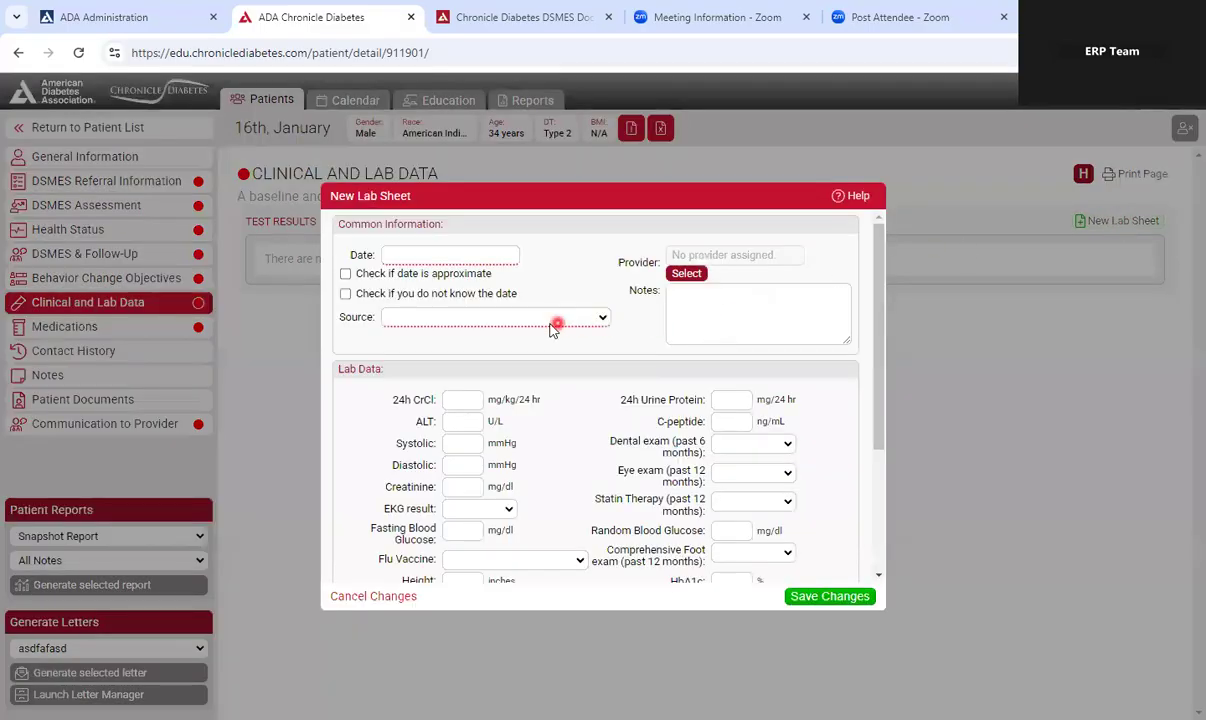
pyautogui.scroll(-3, 581, 399)
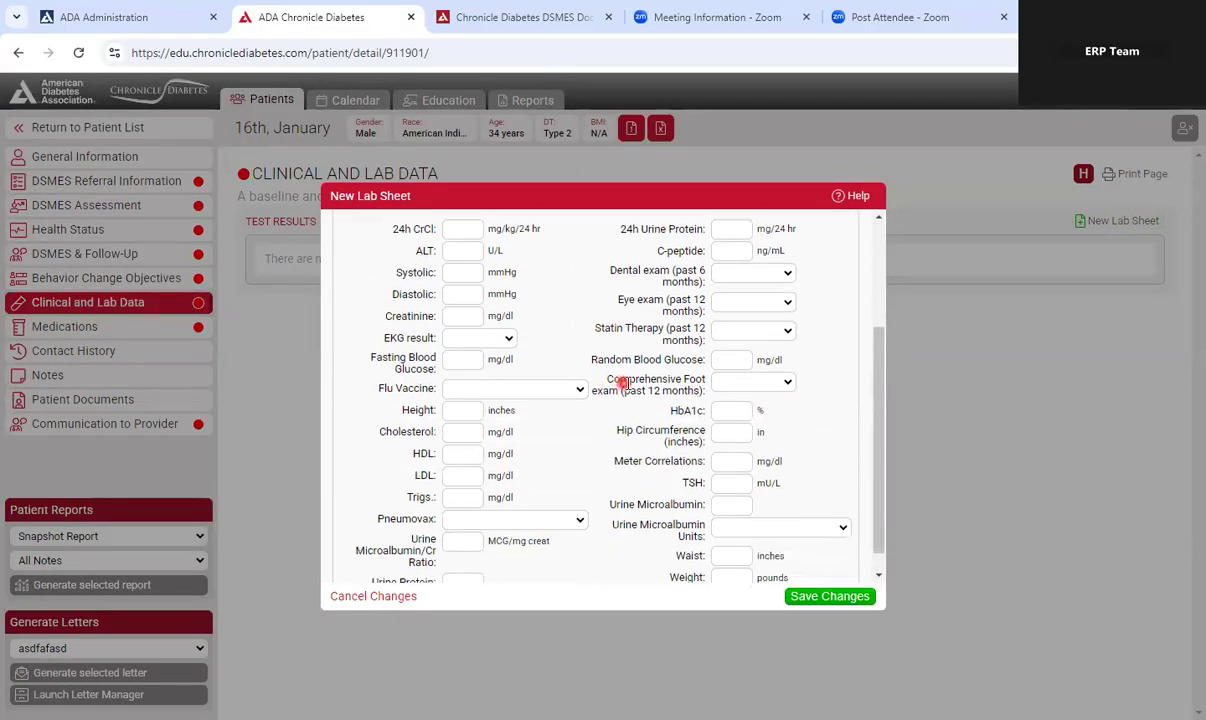
pyautogui.scroll(3, 687, 403)
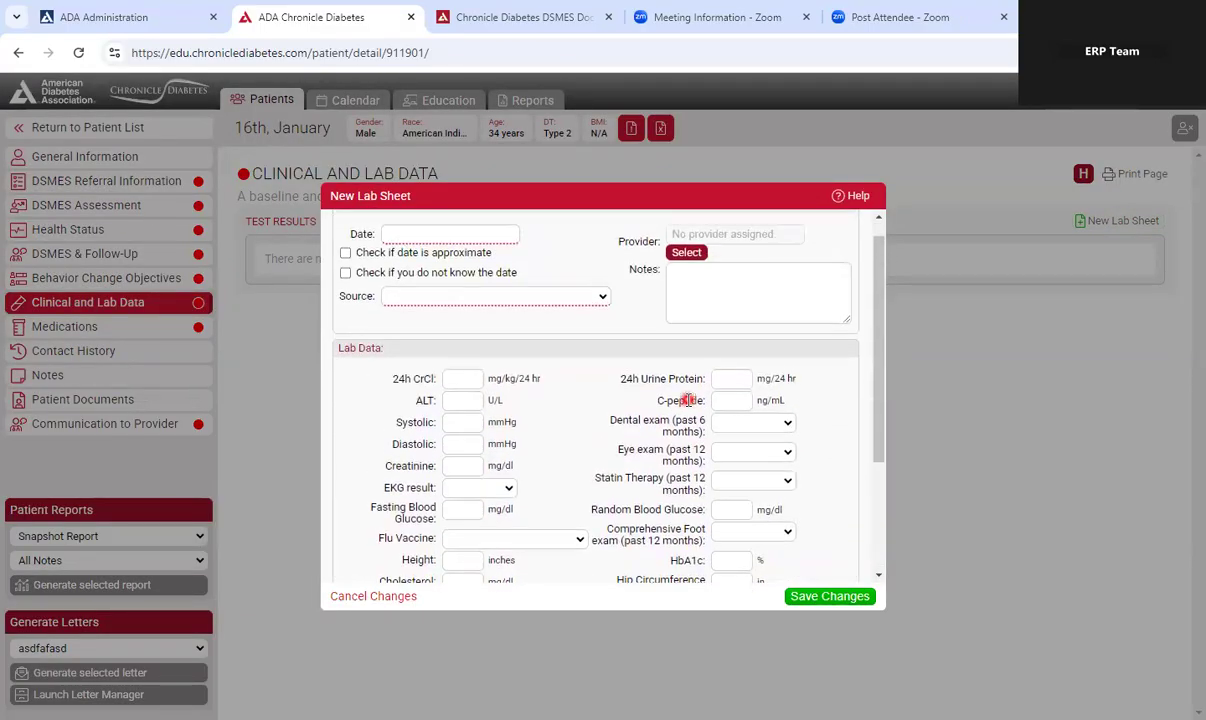
pyautogui.click(372, 597)
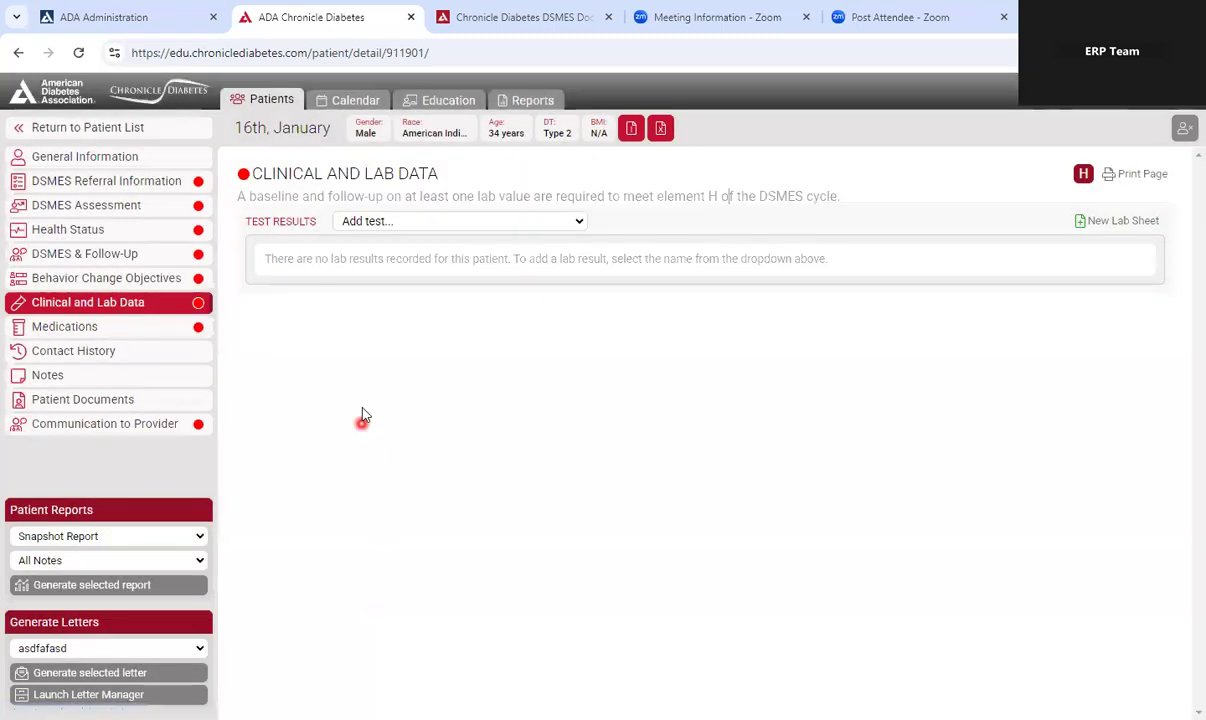
# - Add an HbA1c test result for the patient with a value of 9%
pyautogui.click(516, 221)
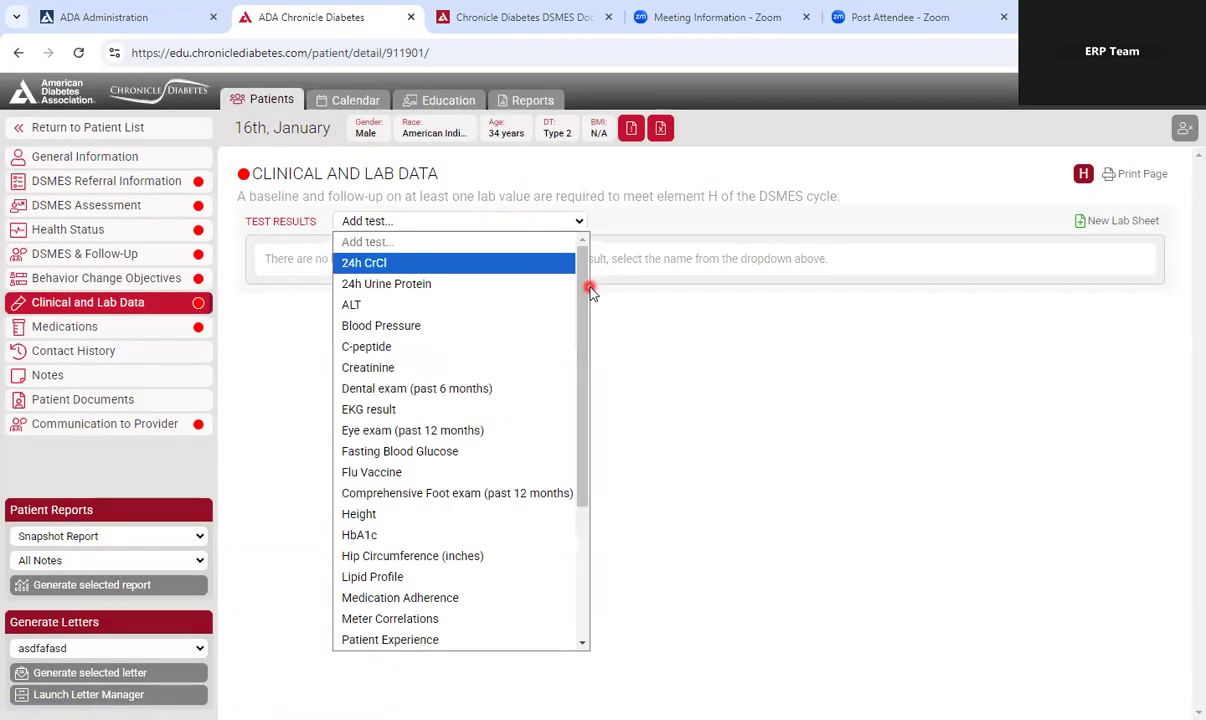
pyautogui.moveTo(580, 262); pyautogui.dragTo(589, 386)
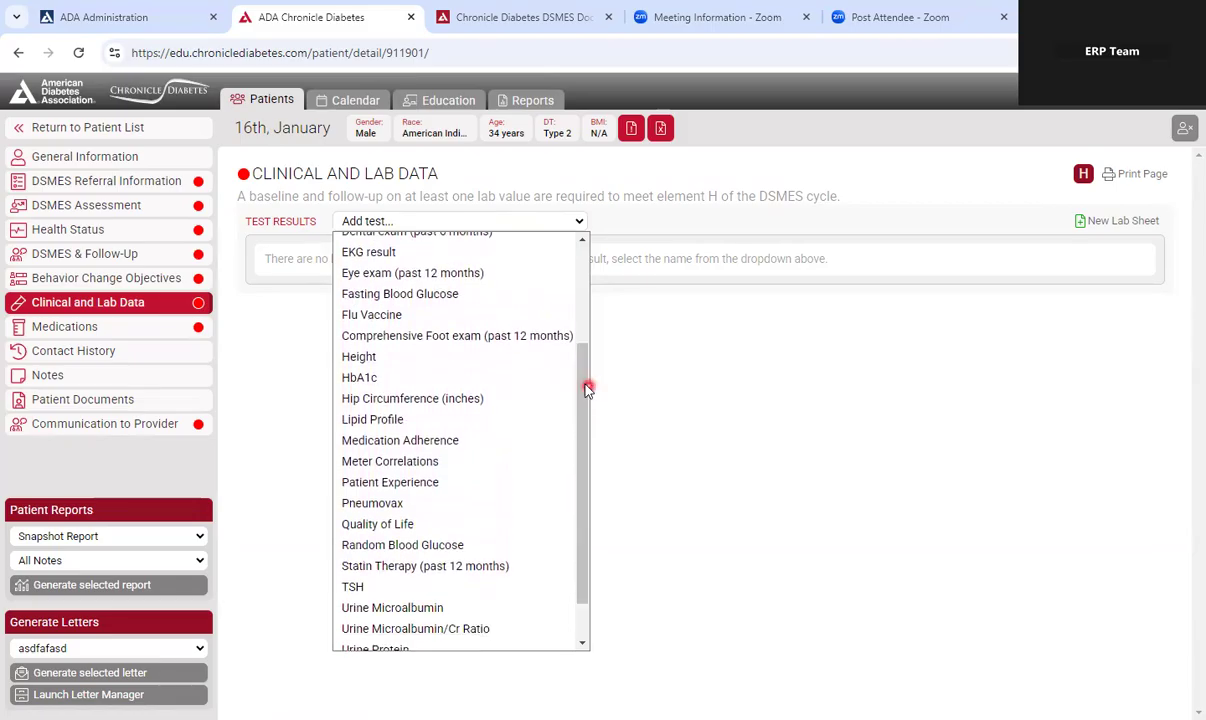
pyautogui.click(387, 380)
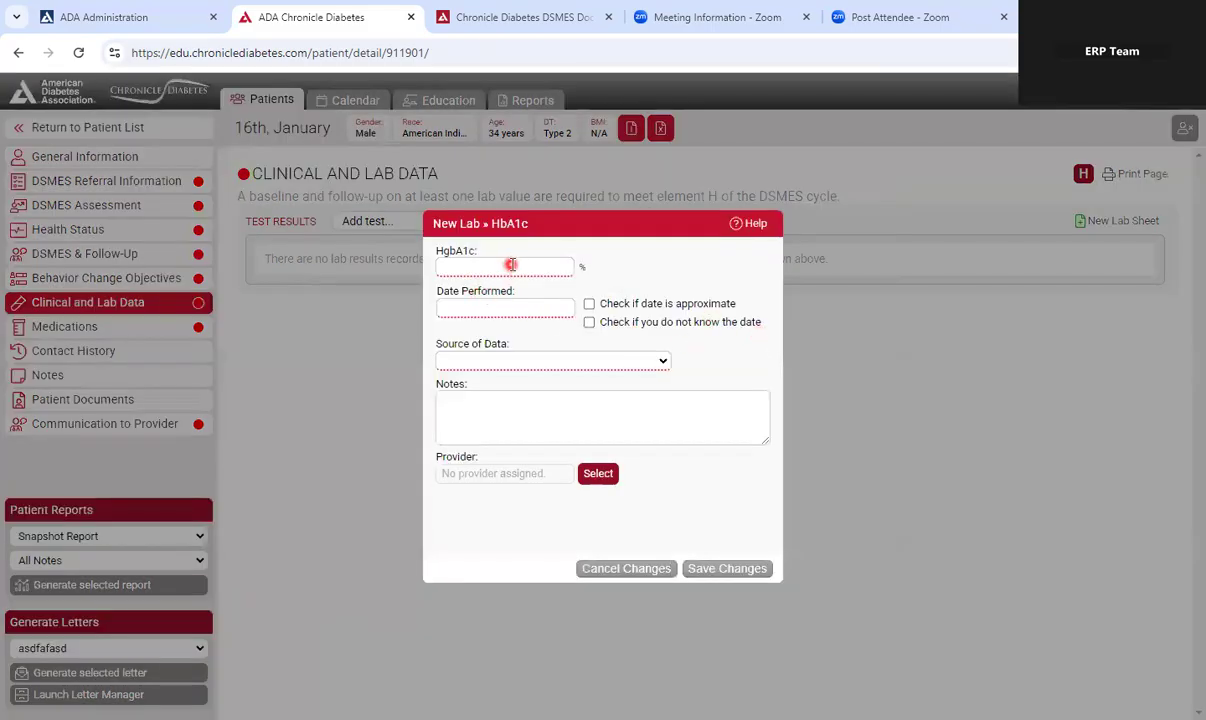
pyautogui.click(509, 263)
pyautogui.write('9')
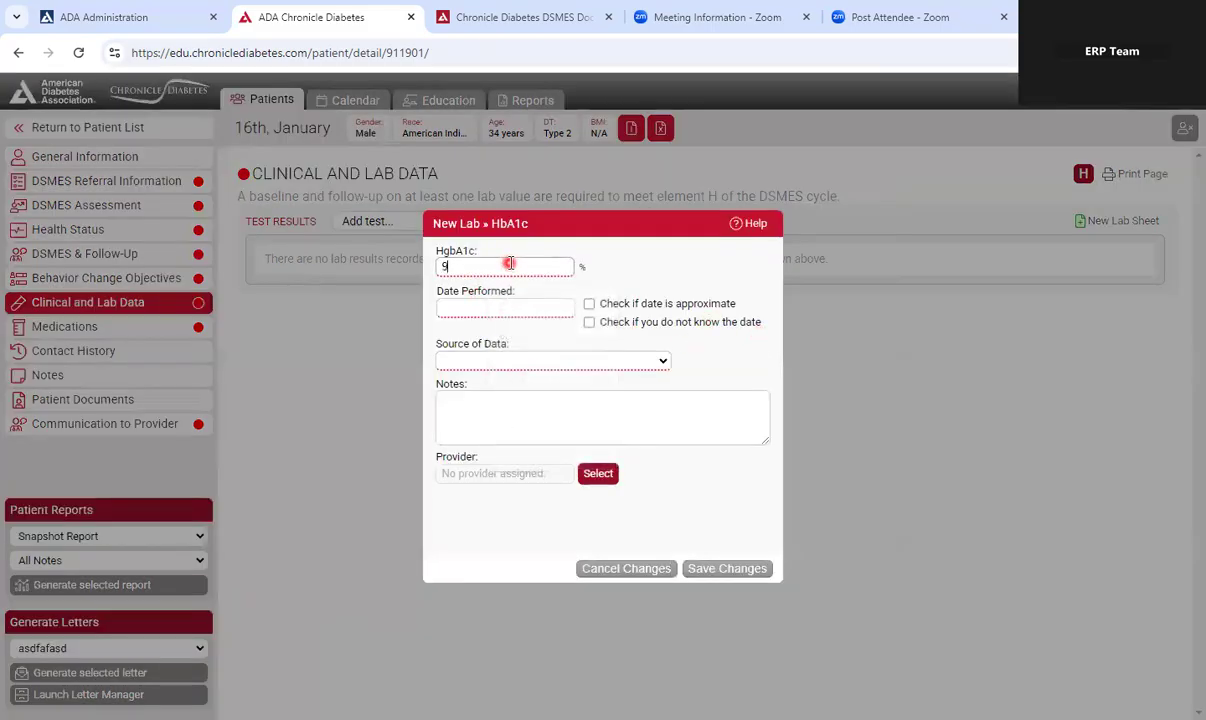
# - Set the date performed of the HbA1c test to 09/03/2024
pyautogui.click(547, 307)
pyautogui.click(479, 366)
pyautogui.click(453, 334)
pyautogui.click(453, 334)
pyautogui.click(453, 334)
pyautogui.click(453, 334)
pyautogui.click(512, 388)
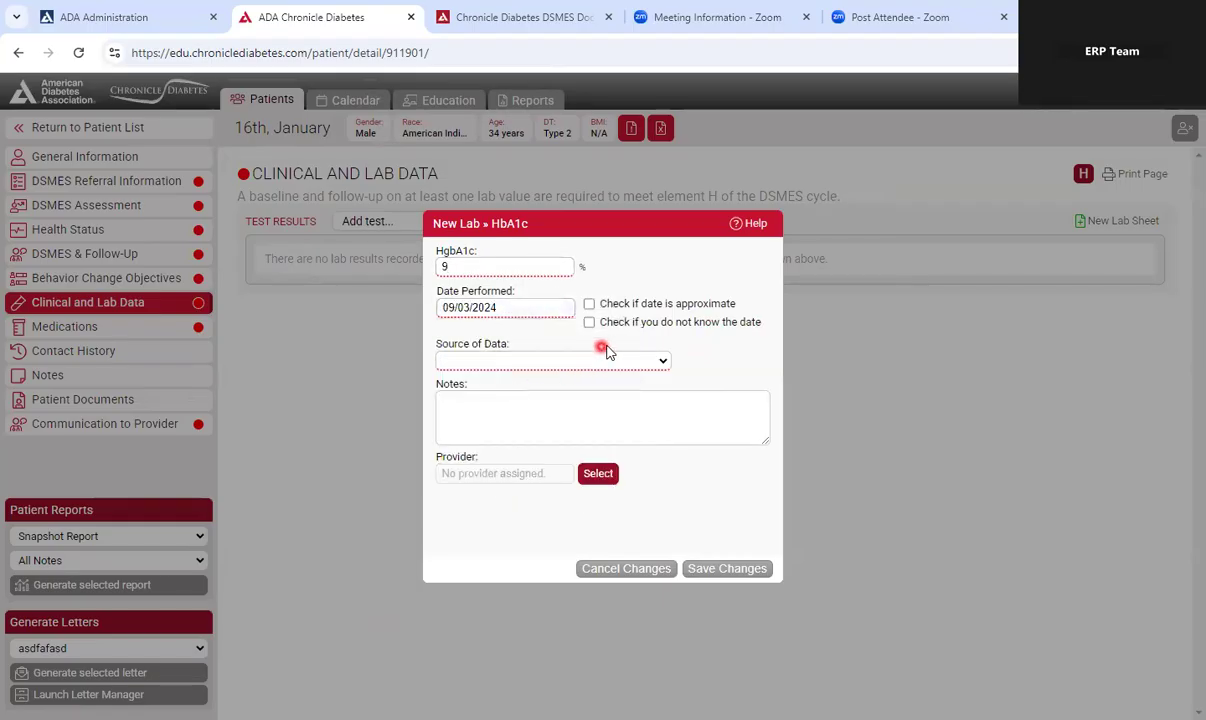
# - Choose Medical record (patient chart) as the source of data, mark the date as approximate, and save the HbA1c result
pyautogui.click(657, 359)
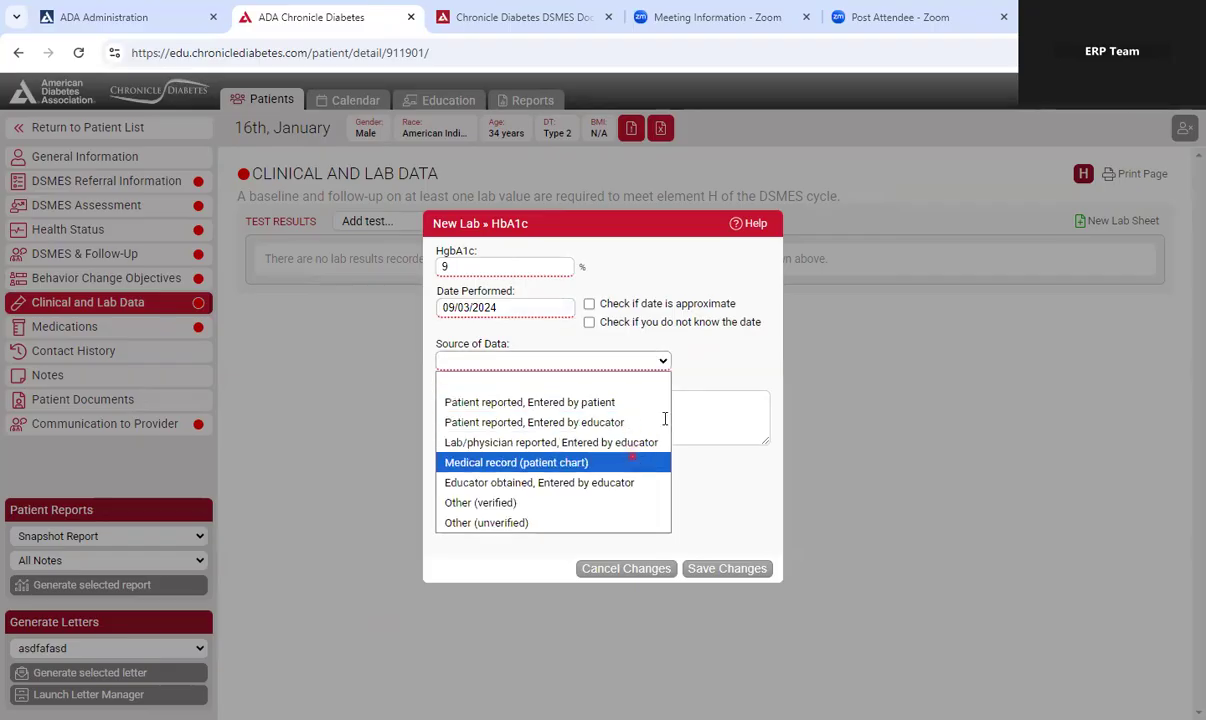
pyautogui.click(632, 460)
pyautogui.click(590, 306)
pyautogui.click(727, 567)
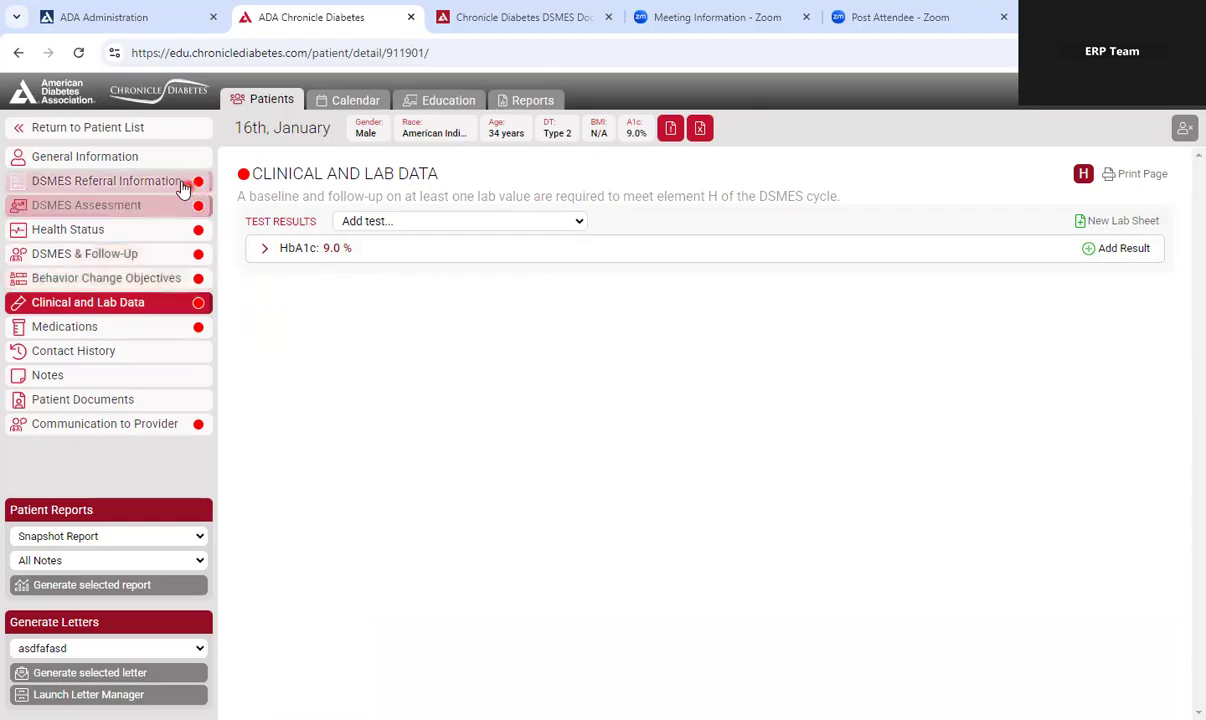
# - Update the Physical Activity/Being Active objective with an assessed achievement of 100% (All of the time) and a status of Continued
pyautogui.click(157, 286)
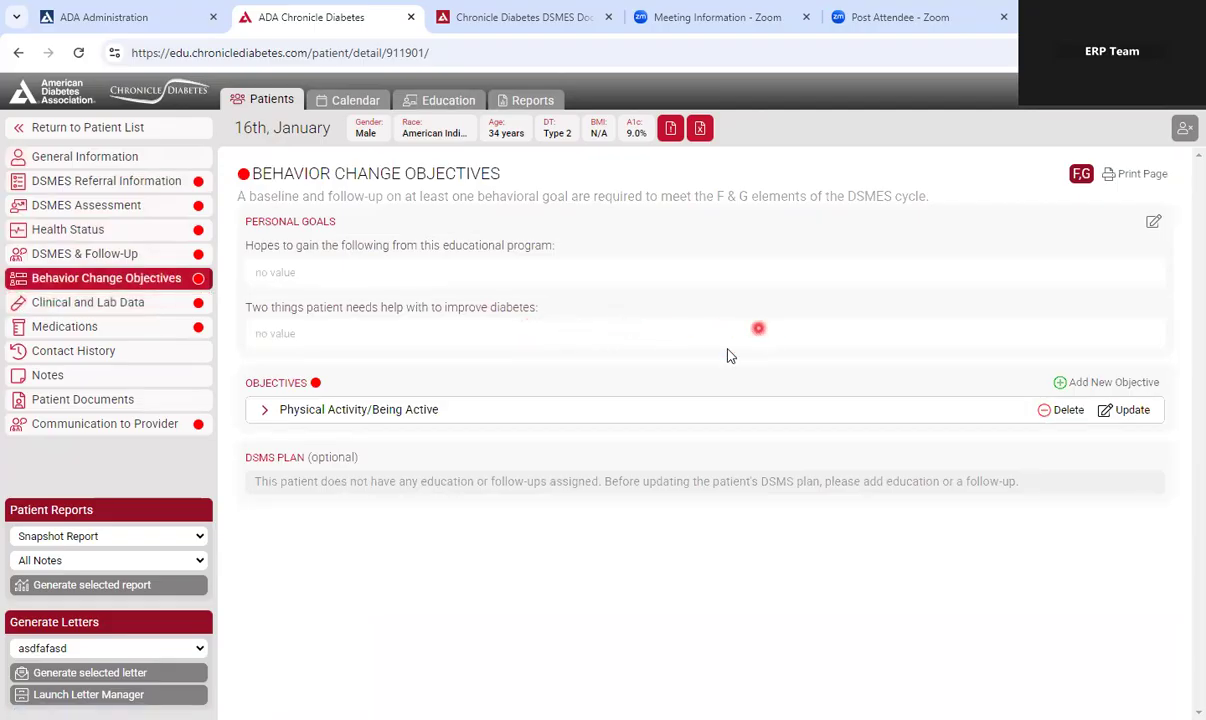
pyautogui.click(847, 410)
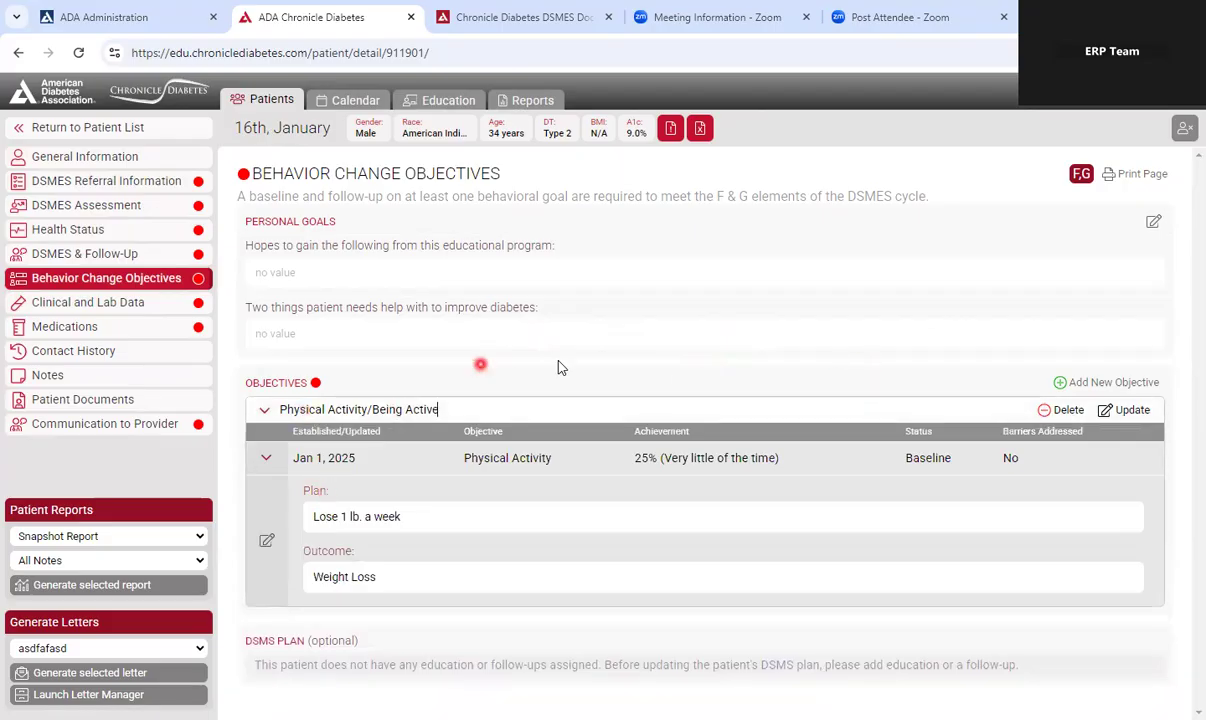
pyautogui.click(1117, 411)
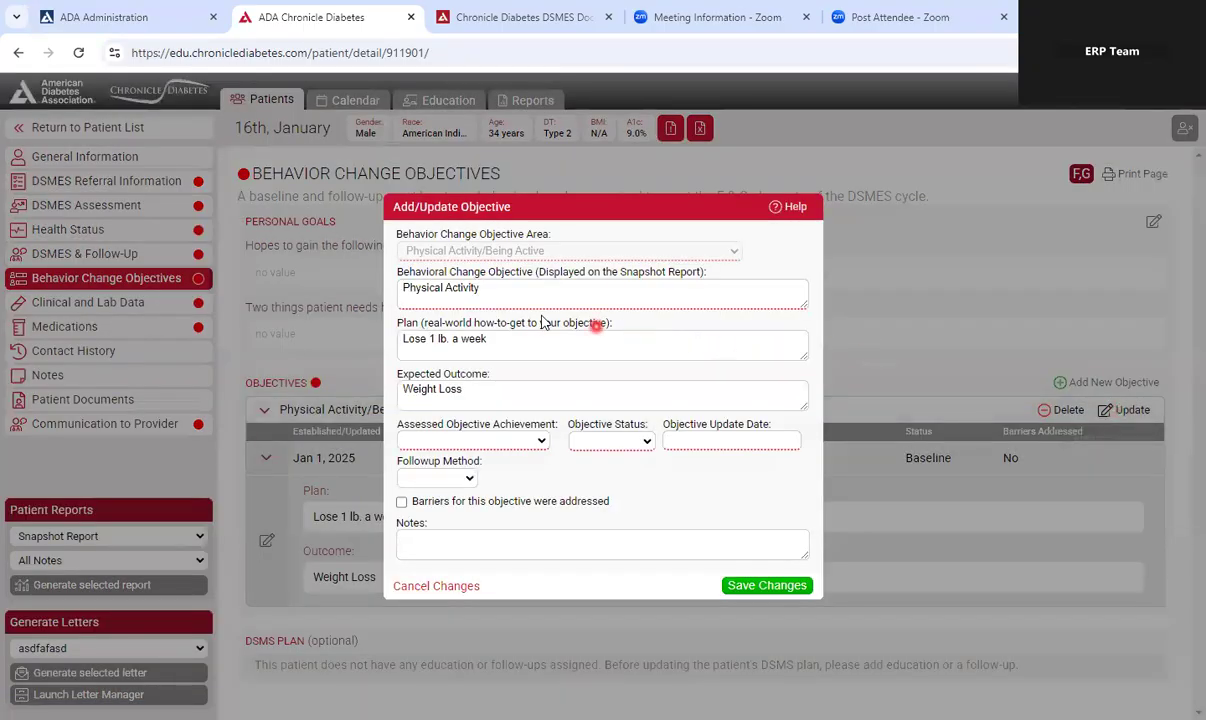
pyautogui.click(541, 440)
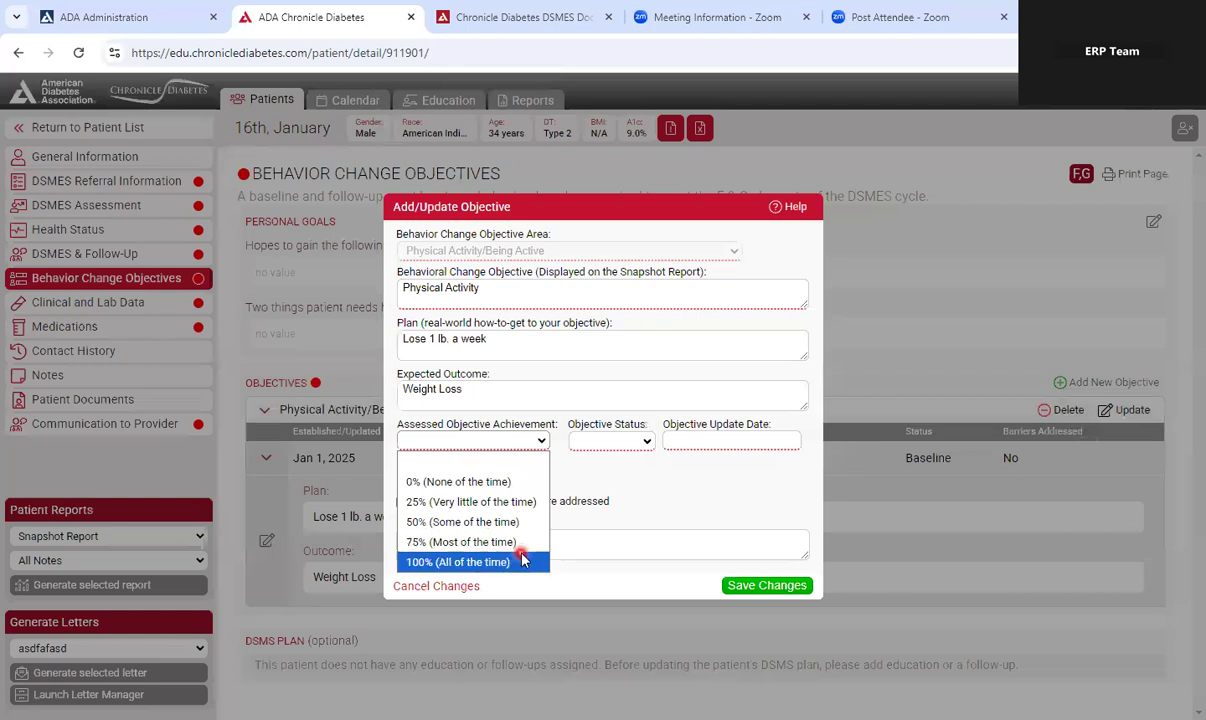
pyautogui.click(523, 563)
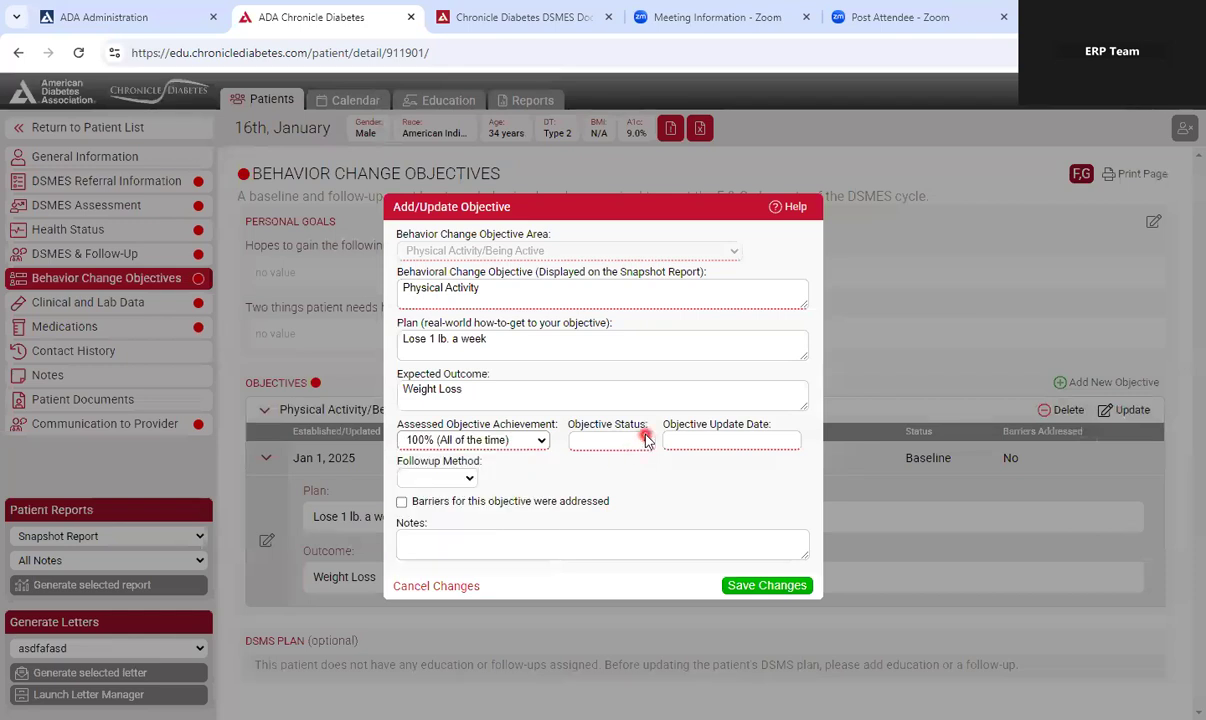
pyautogui.click(645, 440)
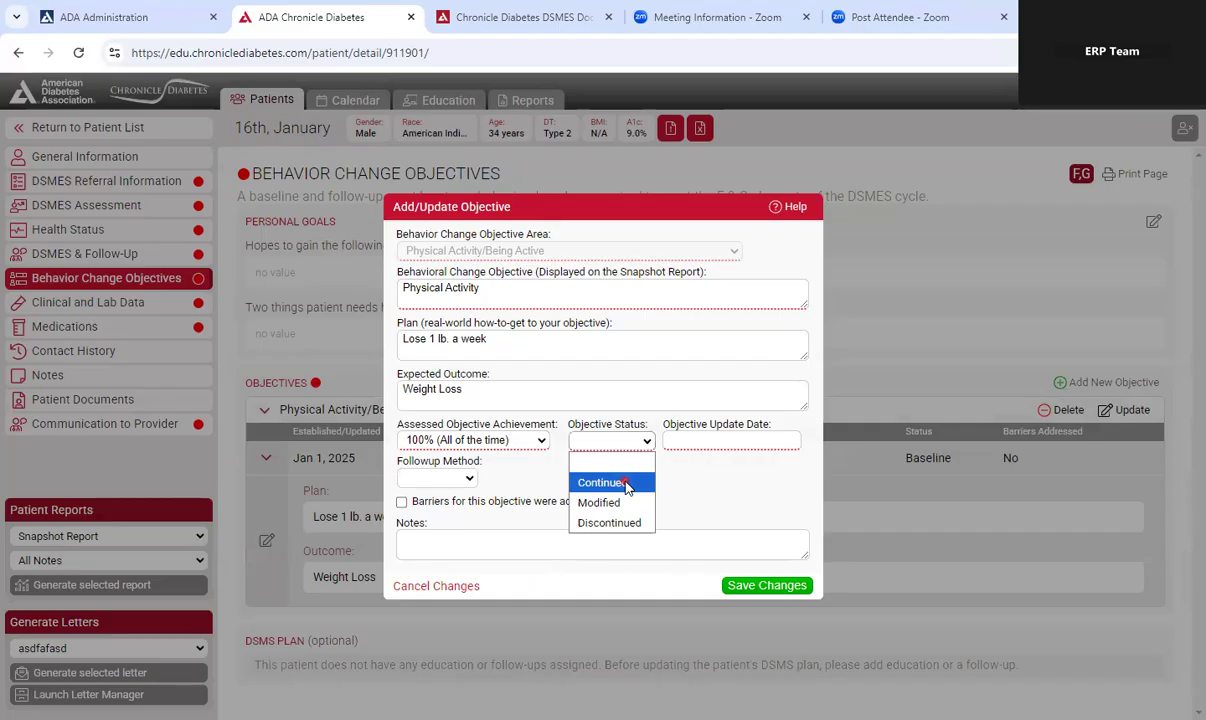
pyautogui.click(625, 483)
# - Set the objective update date to 01/02/2025 and the follow-up method to In person, save, and expand the objective's history
pyautogui.click(700, 441)
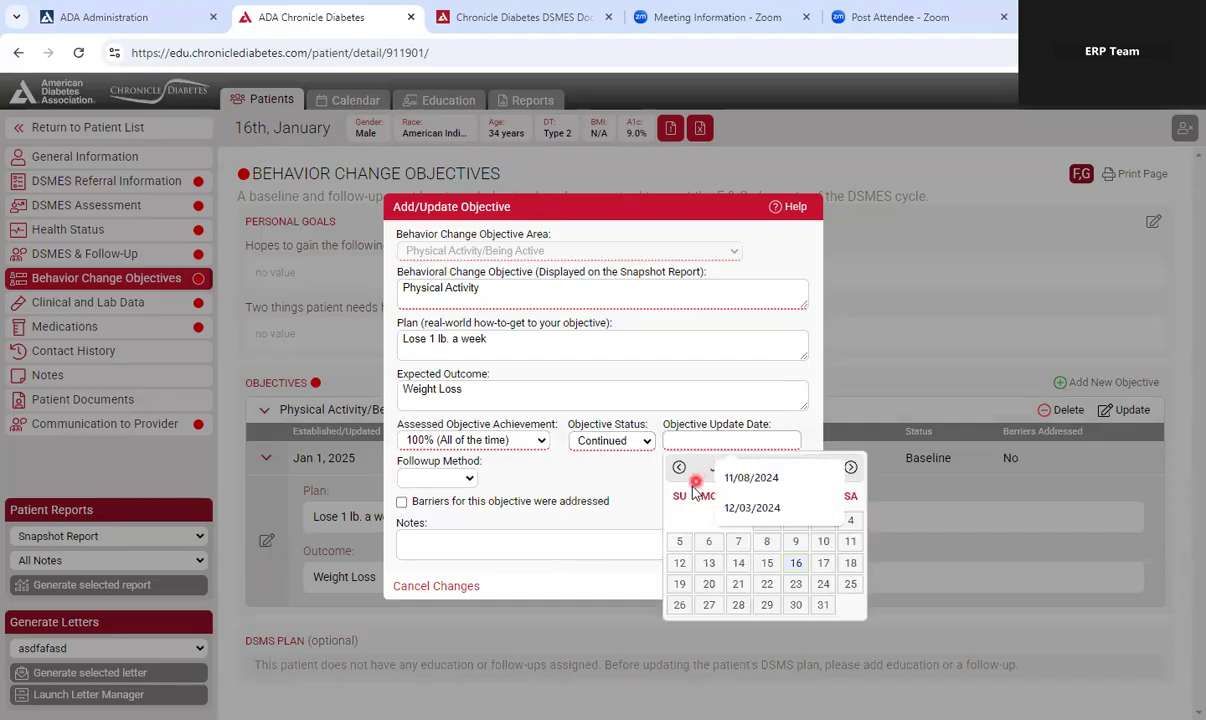
pyautogui.click(800, 516)
pyautogui.click(777, 587)
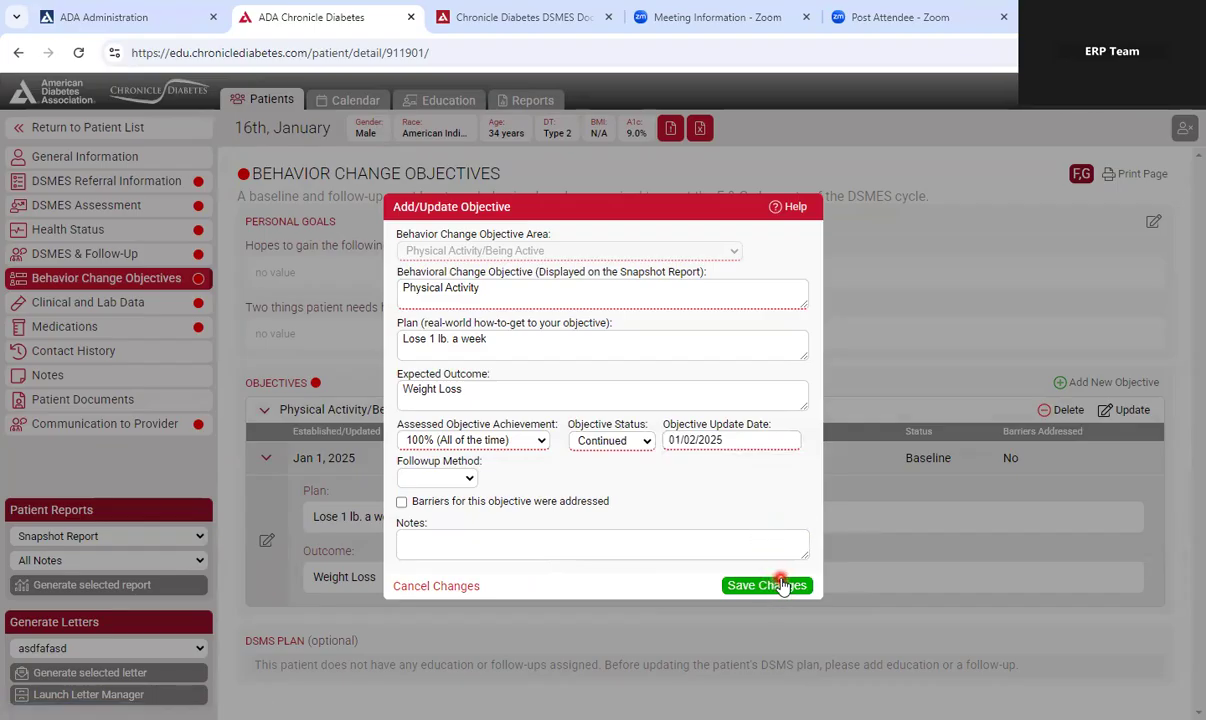
pyautogui.click(434, 479)
pyautogui.click(432, 520)
pyautogui.click(777, 586)
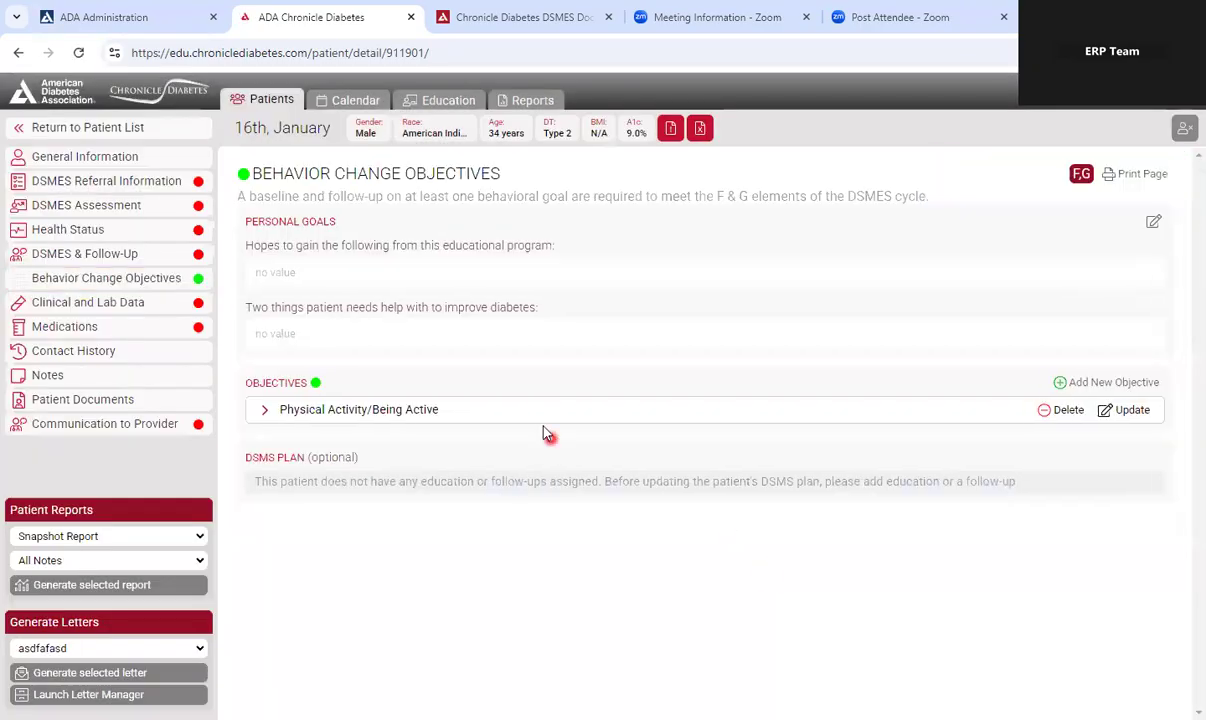
pyautogui.click(579, 405)
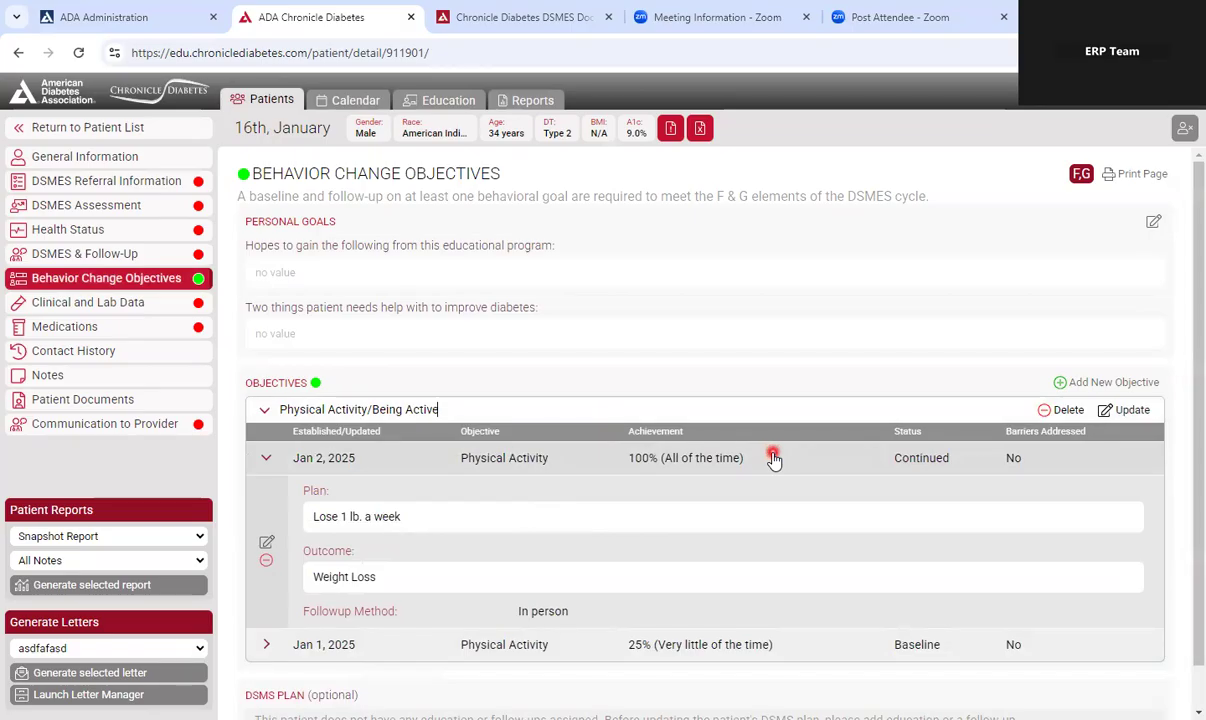
# - Add a follow-up HbA1c result of 5.9% with 01/03/2025 as the date performed
pyautogui.click(130, 313)
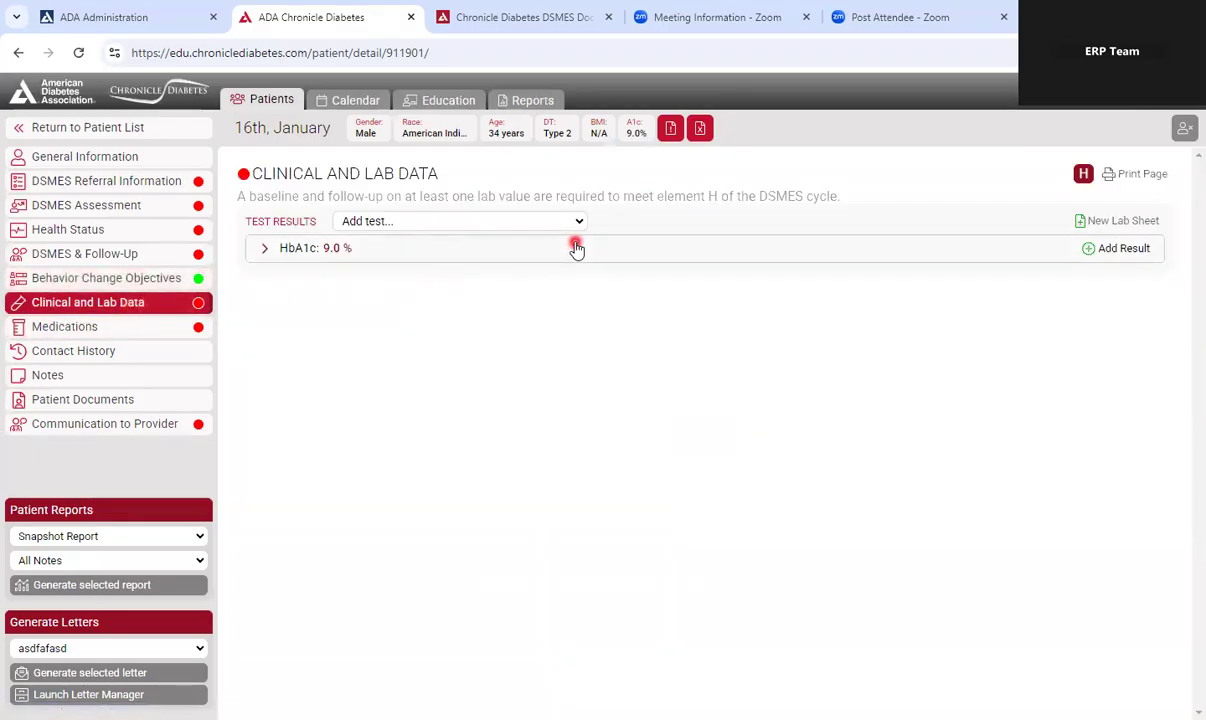
pyautogui.click(587, 248)
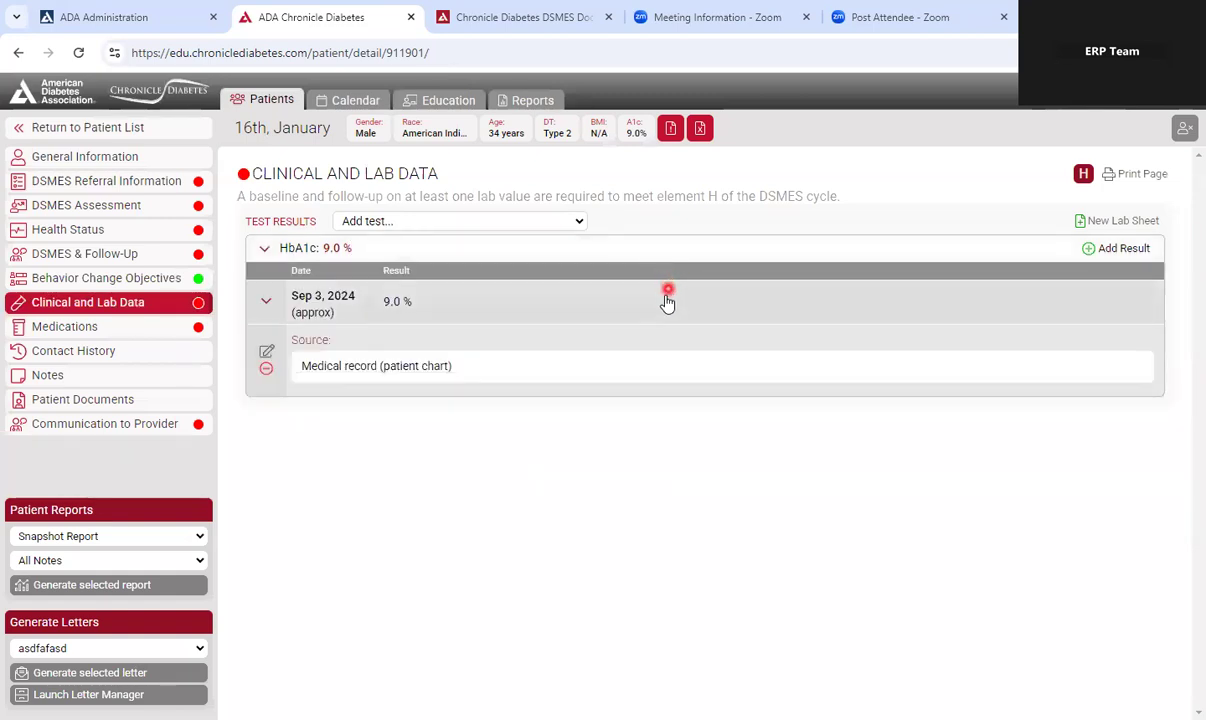
pyautogui.click(1125, 250)
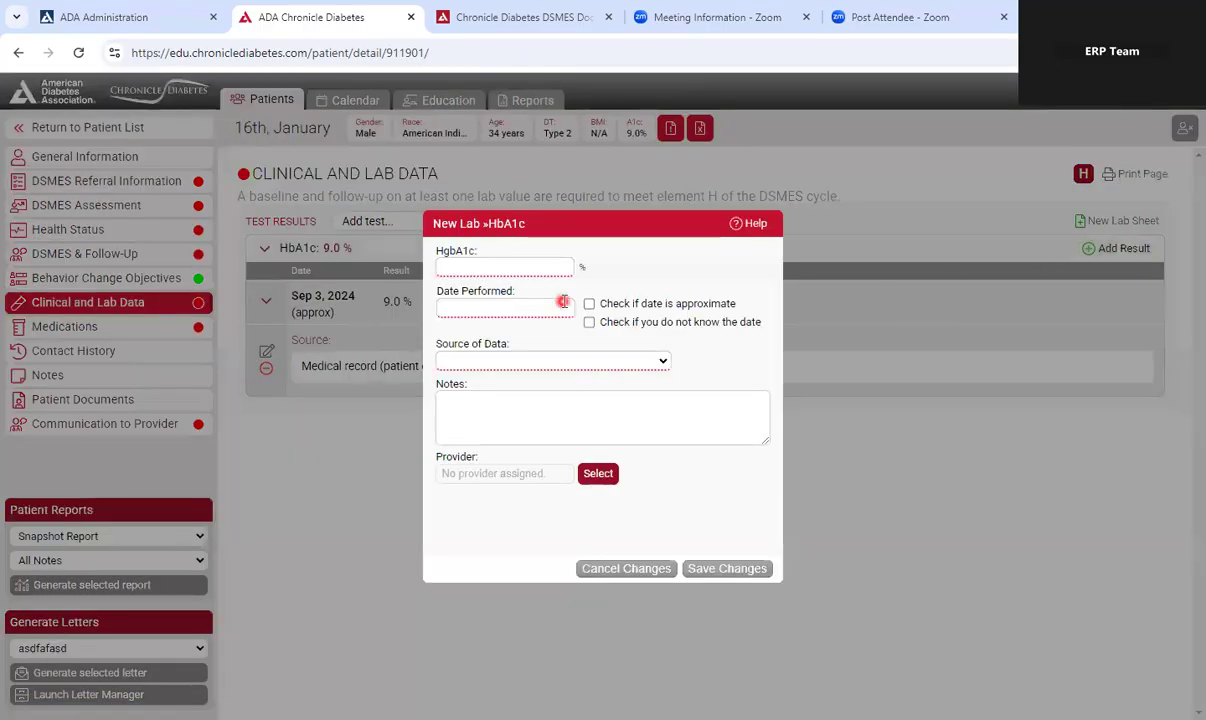
pyautogui.click(524, 264)
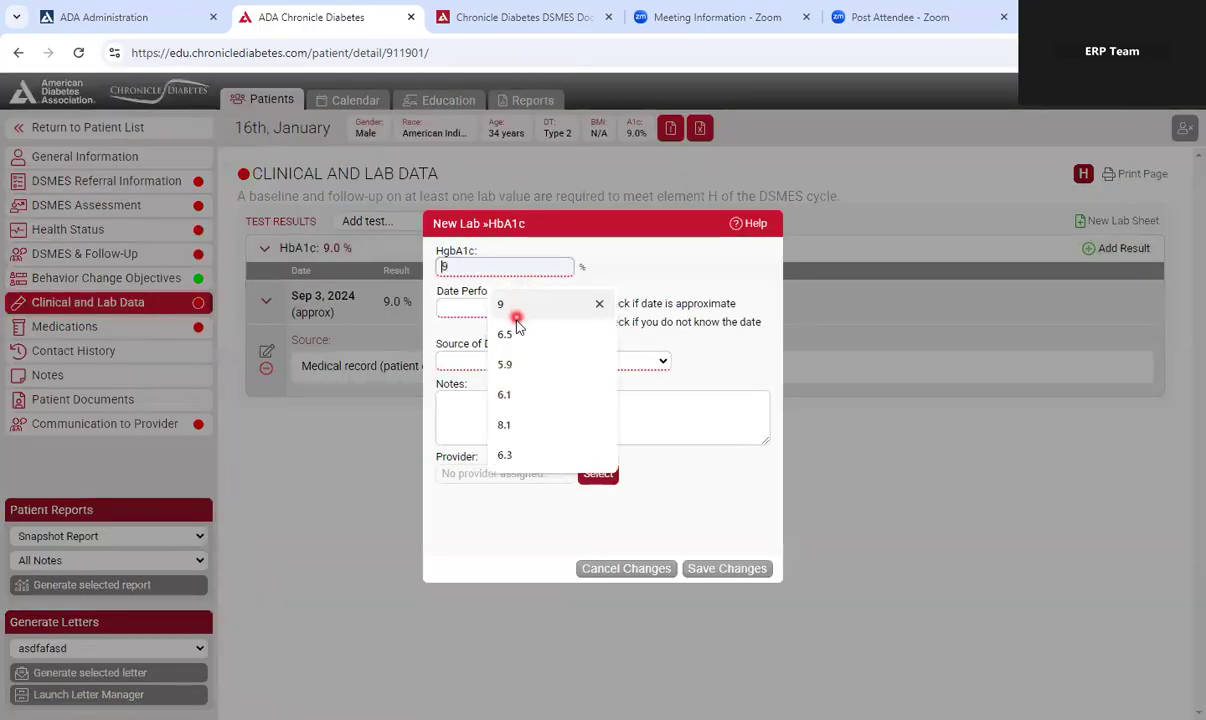
pyautogui.click(515, 364)
pyautogui.click(535, 309)
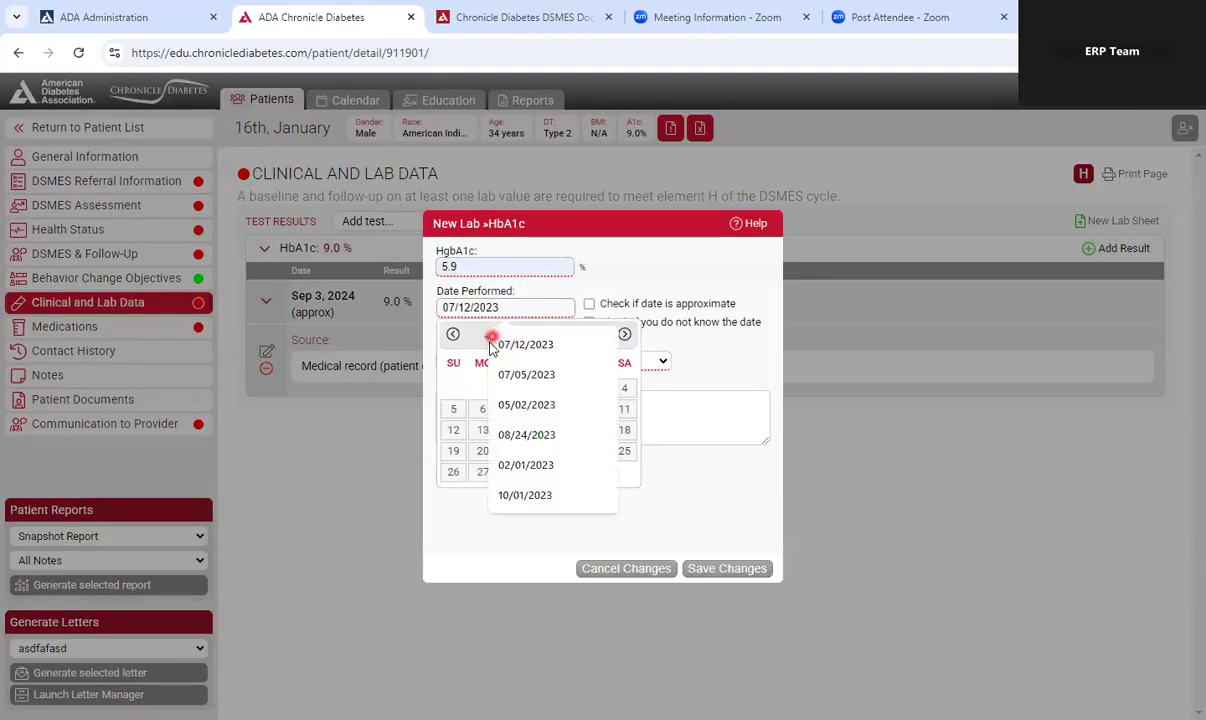
pyautogui.click(597, 388)
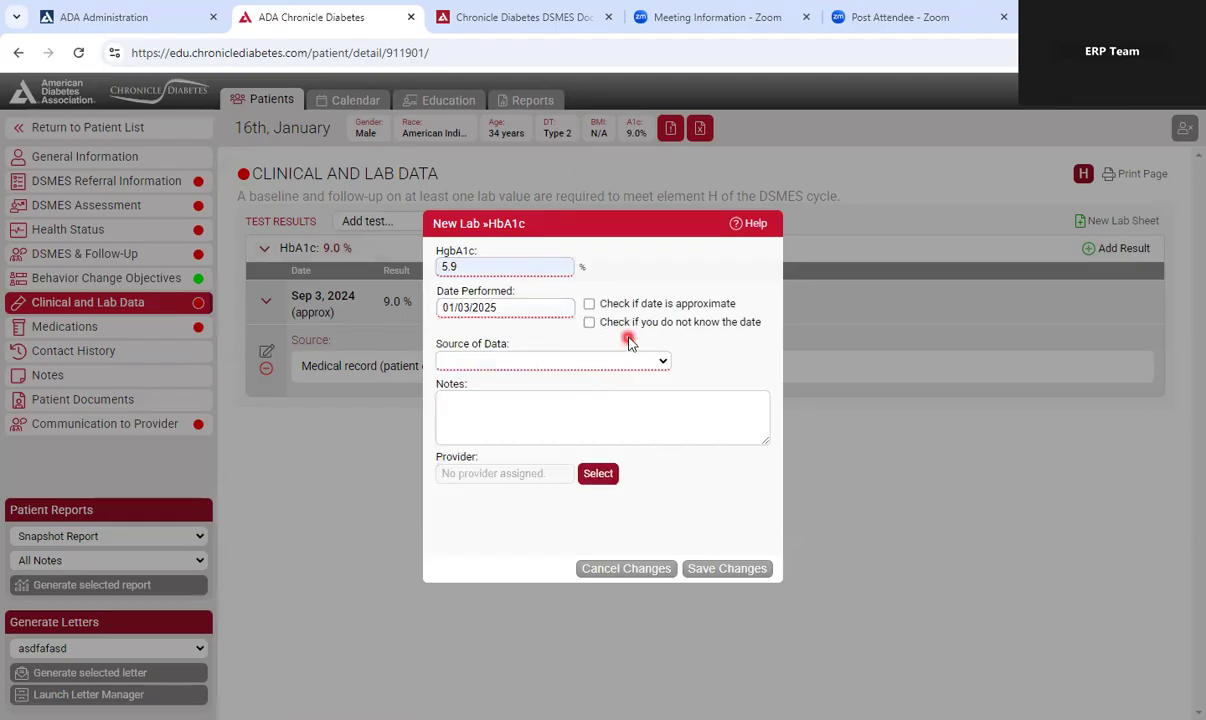
# - Choose Lab/physician reported, Entered by educator as the source of data, save the HbA1c result, and expand the result history
pyautogui.click(592, 358)
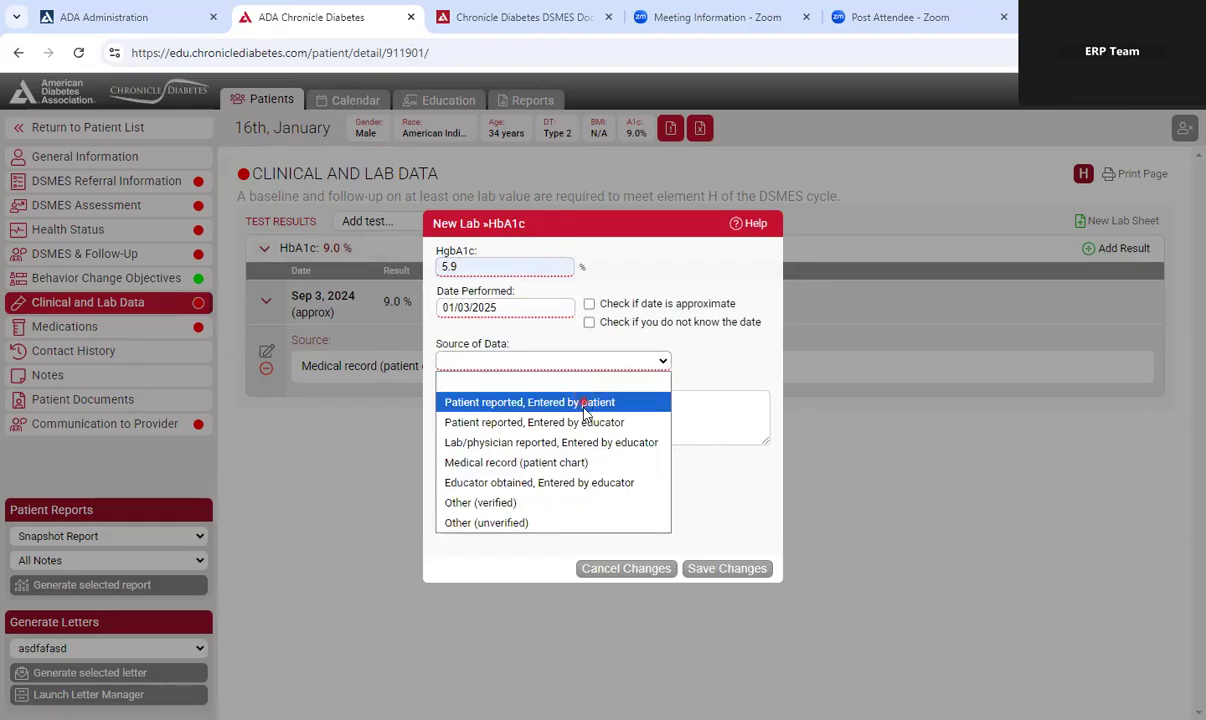
pyautogui.click(585, 442)
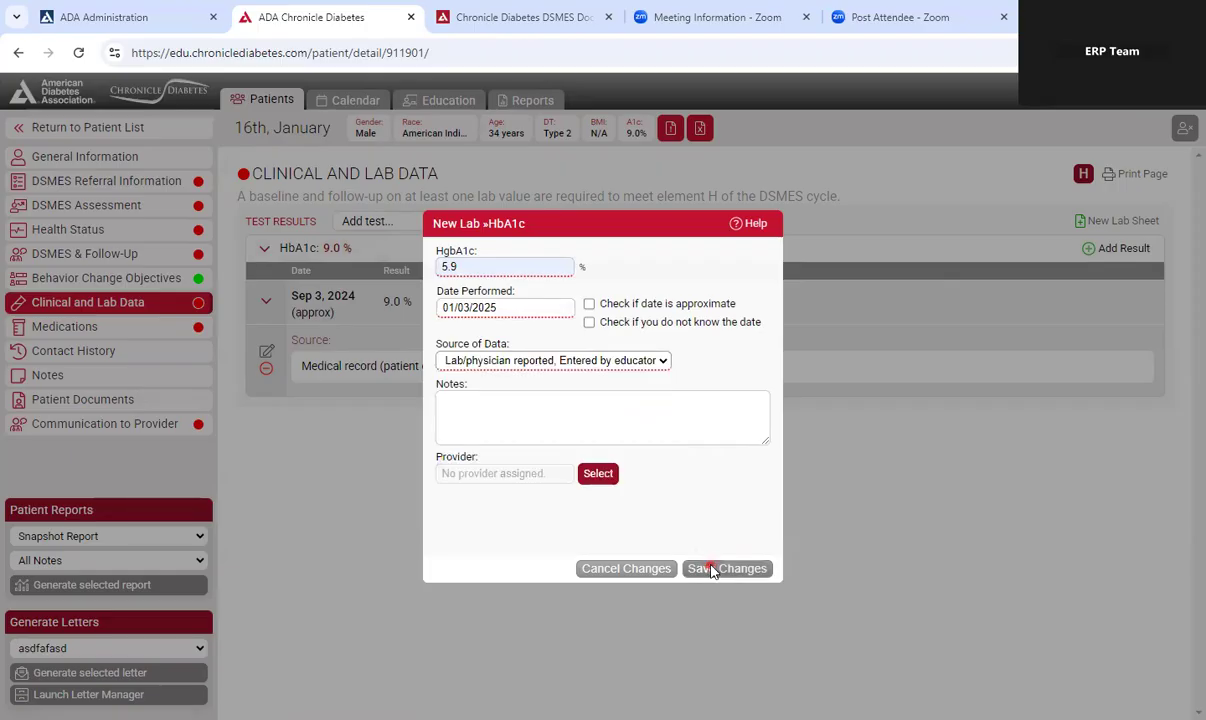
pyautogui.click(713, 568)
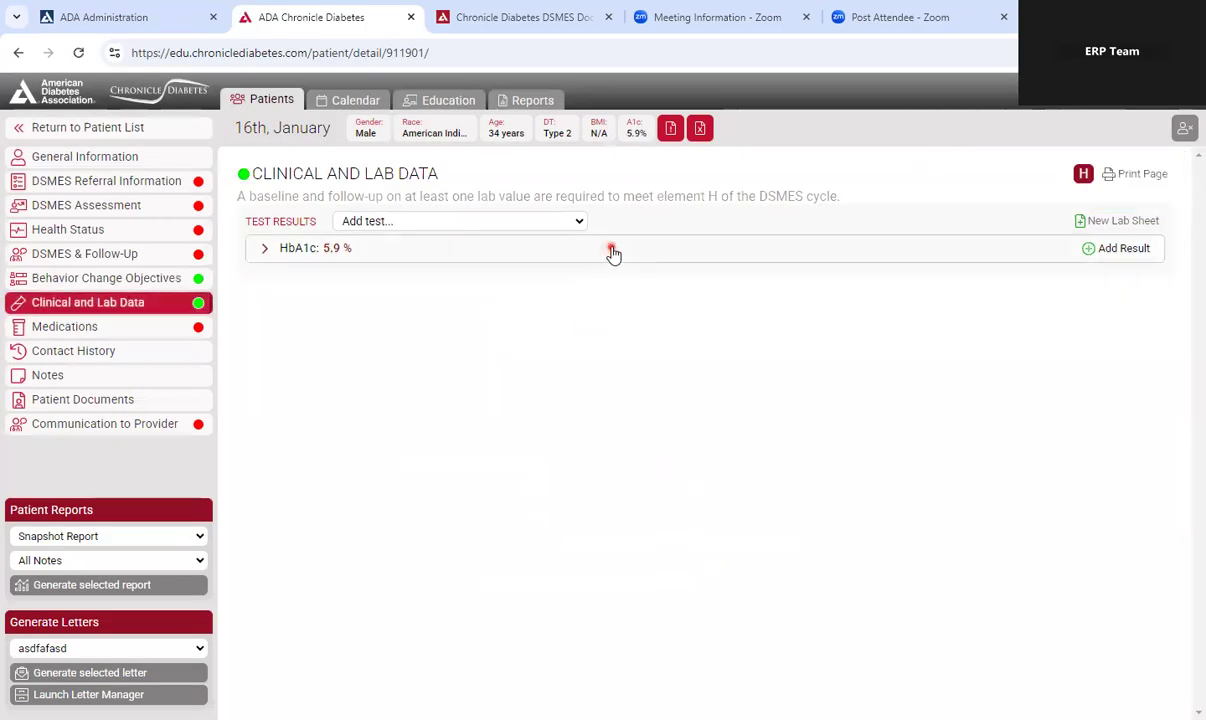
pyautogui.click(611, 248)
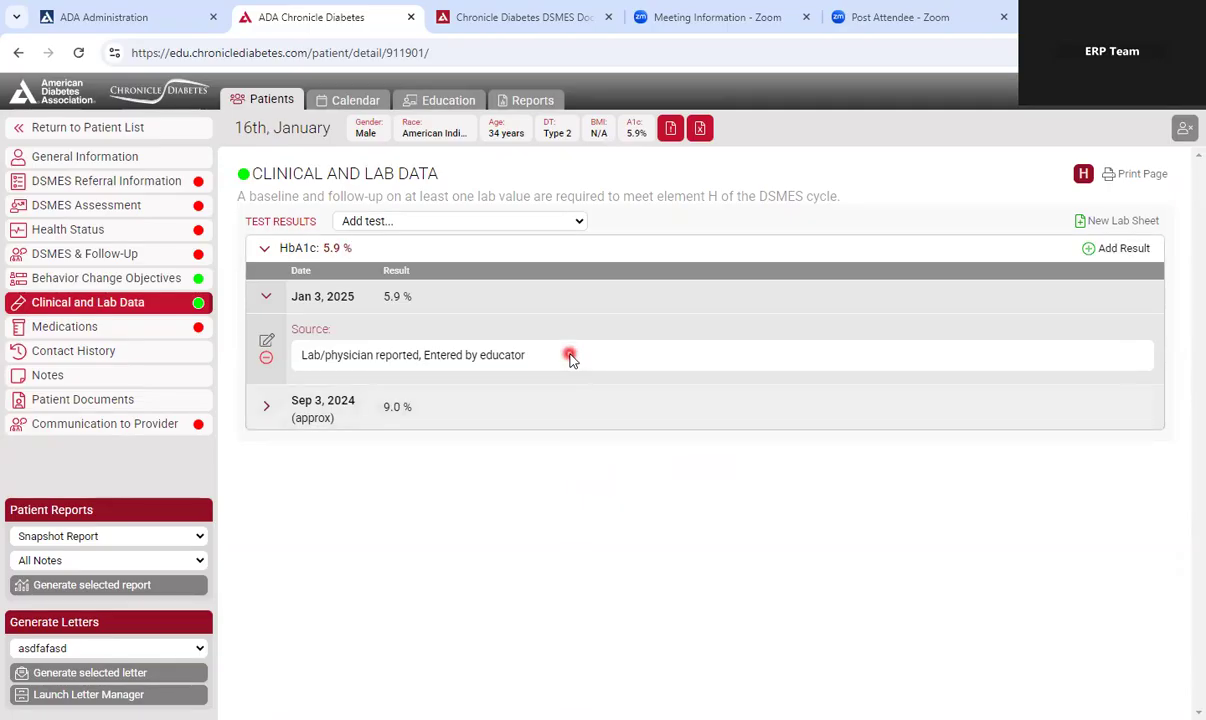
# - Review the patient's DSMES & Follow-Up page and the filter report's patient inclusion options, returning to the patient record
pyautogui.click(163, 262)
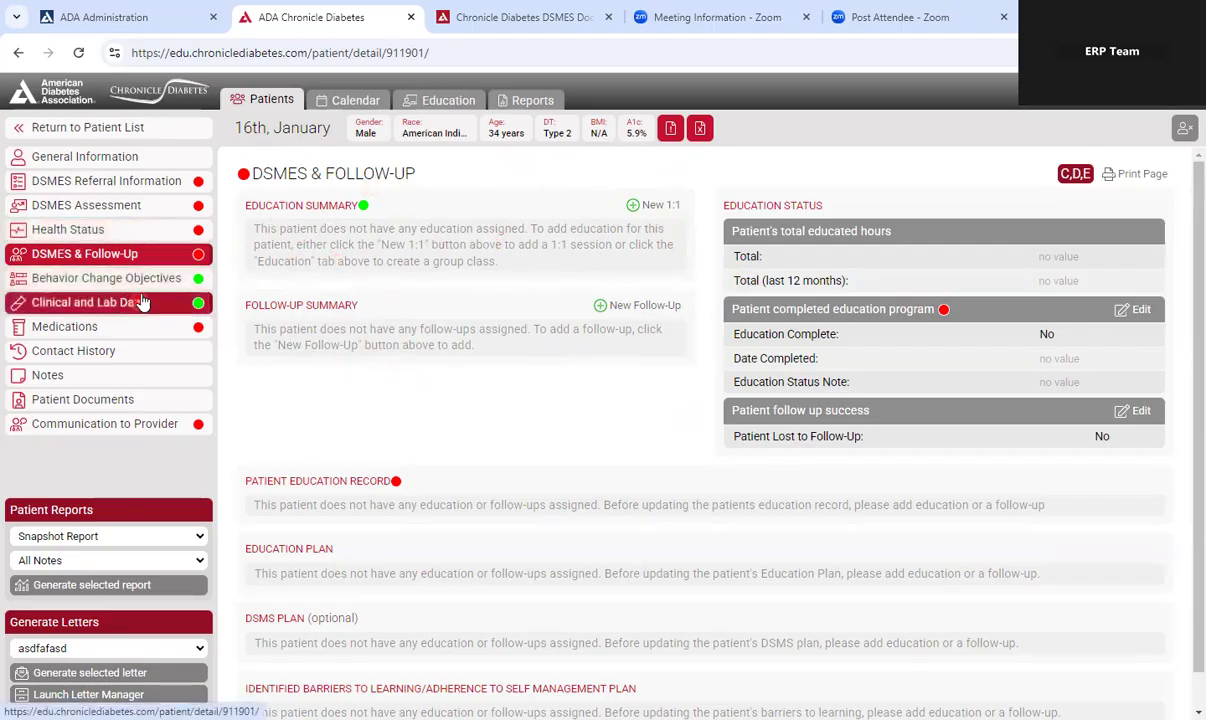
pyautogui.click(533, 100)
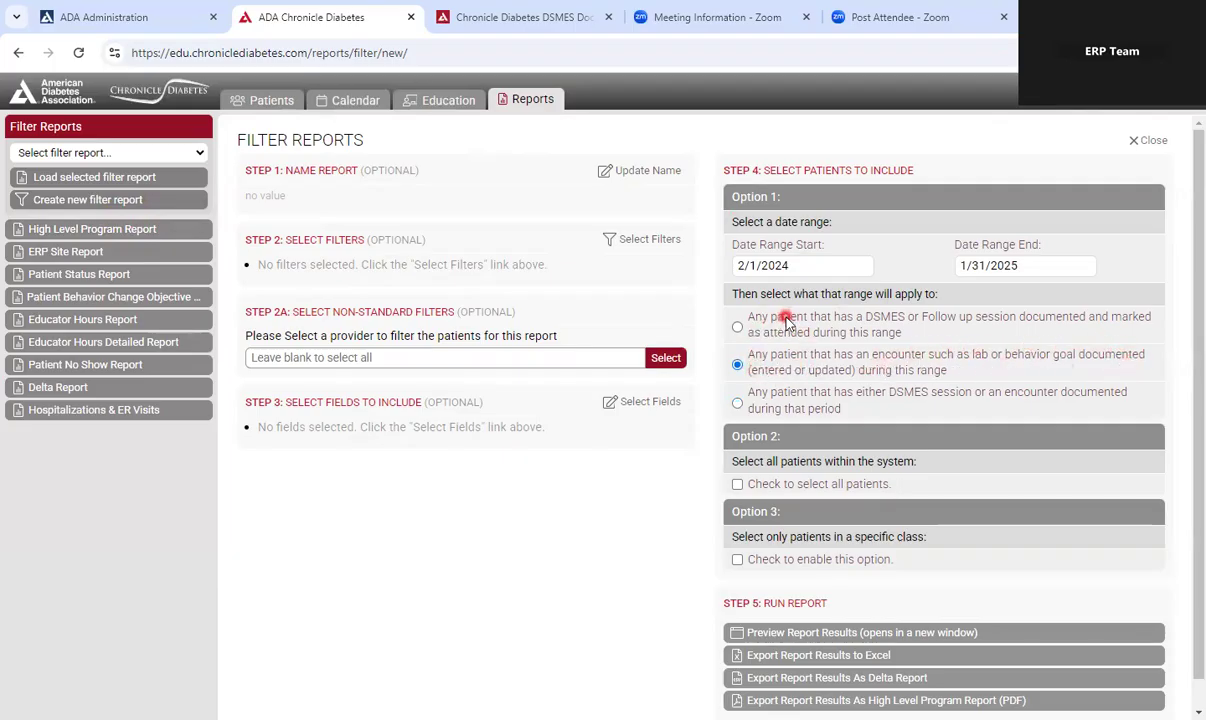
pyautogui.click(268, 102)
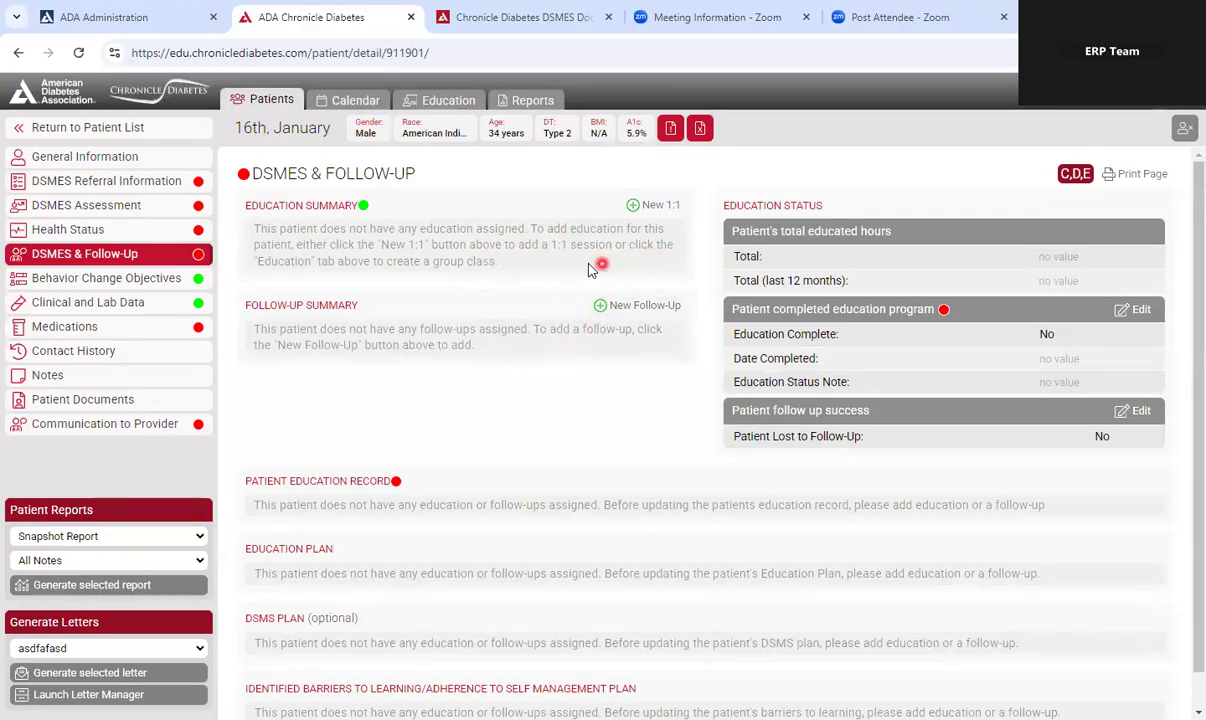
# - Start a new 1:1 class named Initial Assessment with the class type Comprehensive and/or Initial
pyautogui.click(660, 208)
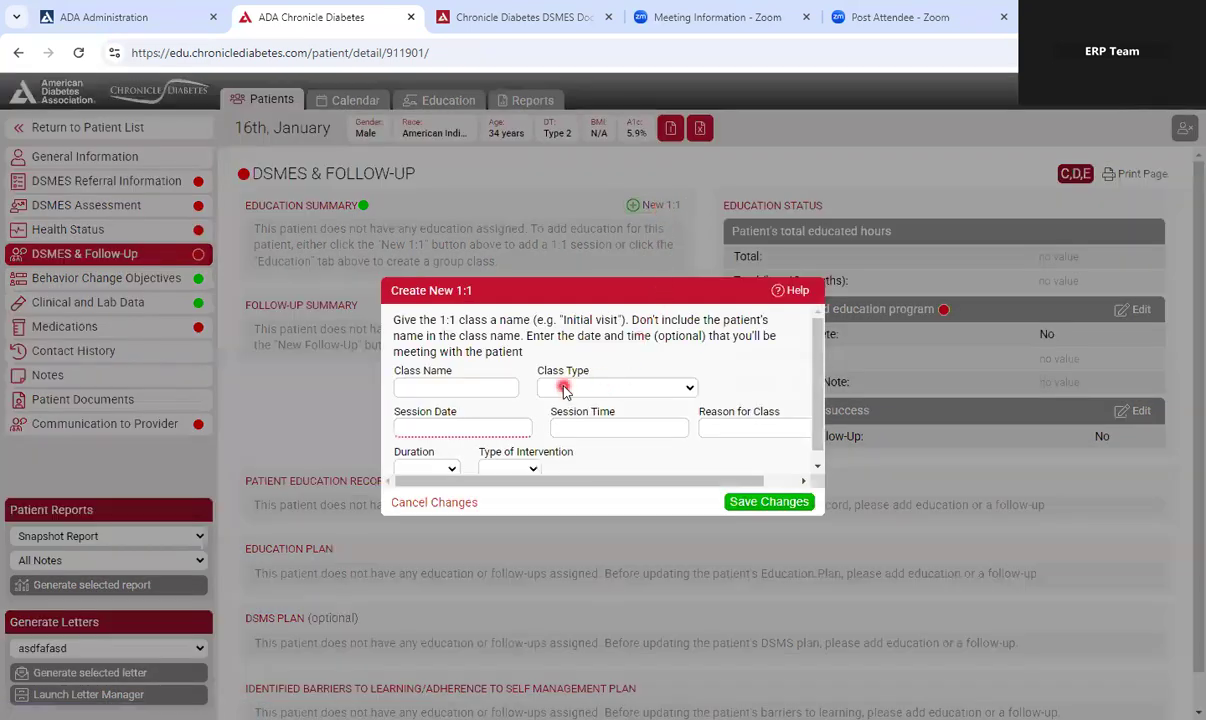
pyautogui.click(480, 387)
pyautogui.click(515, 457)
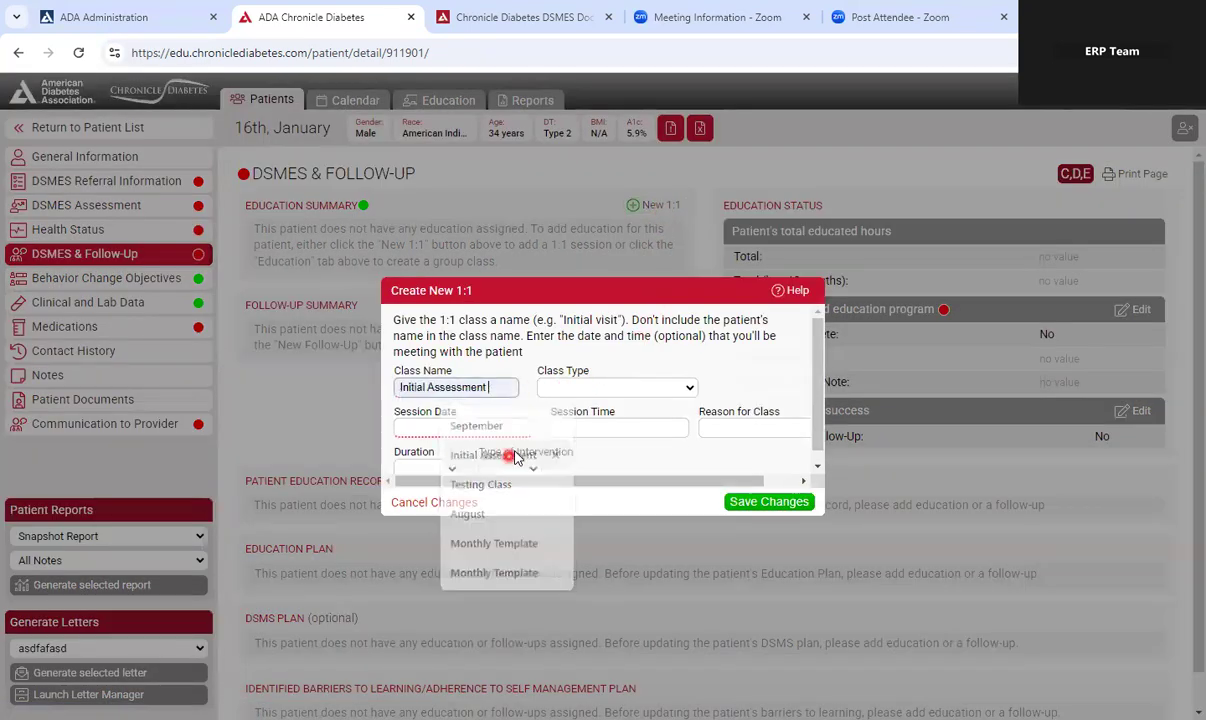
pyautogui.click(655, 391)
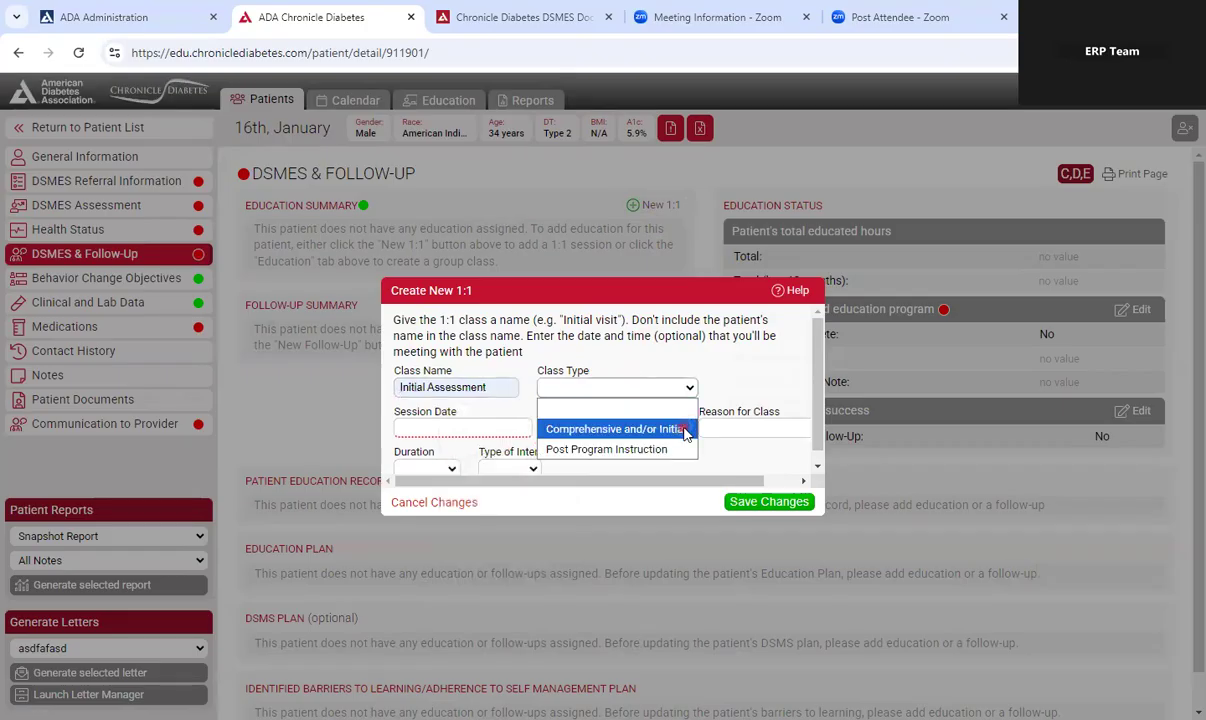
pyautogui.click(685, 430)
pyautogui.click(655, 389)
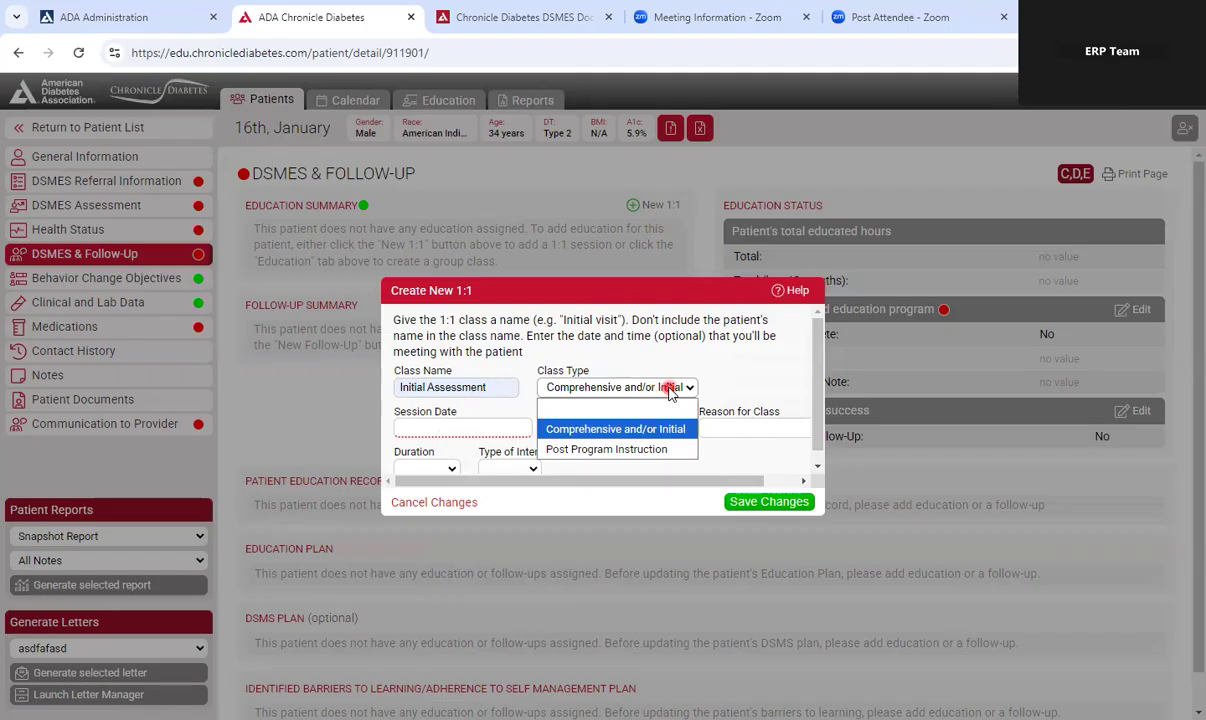
pyautogui.click(668, 389)
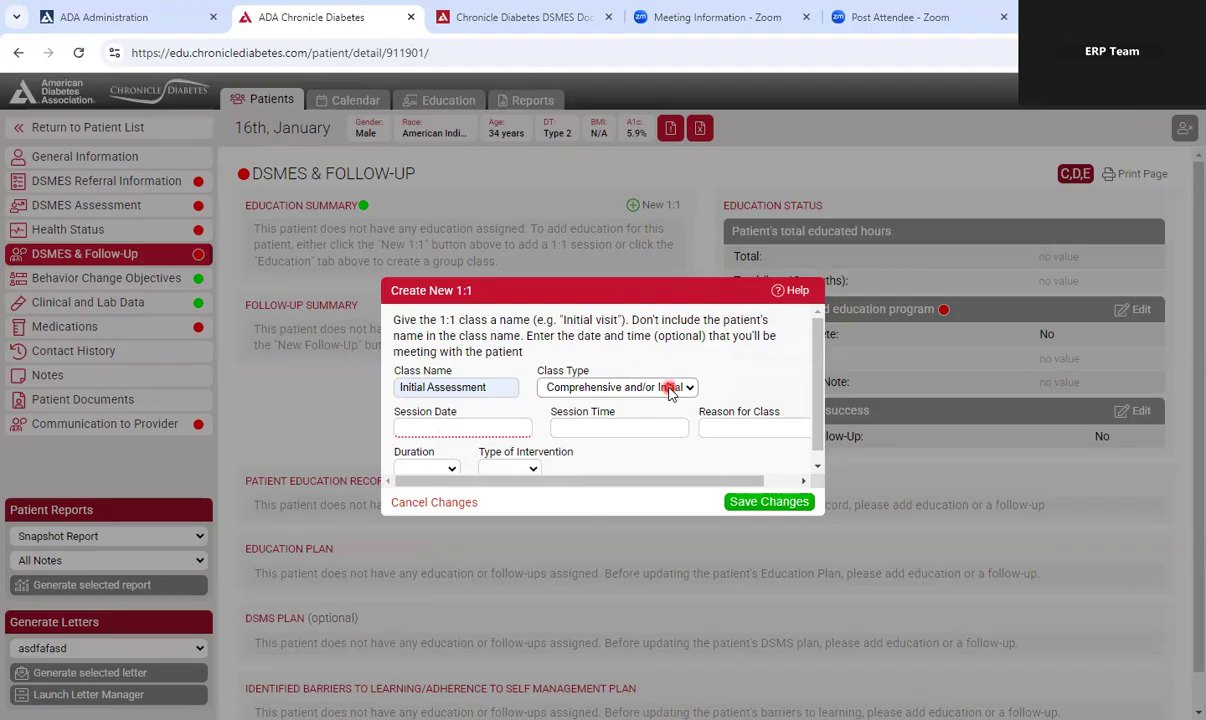
# - Set the 1:1 session date to 01/02/2025 and the session time to 9:00 AM
pyautogui.click(447, 426)
pyautogui.click(490, 440)
pyautogui.click(500, 428)
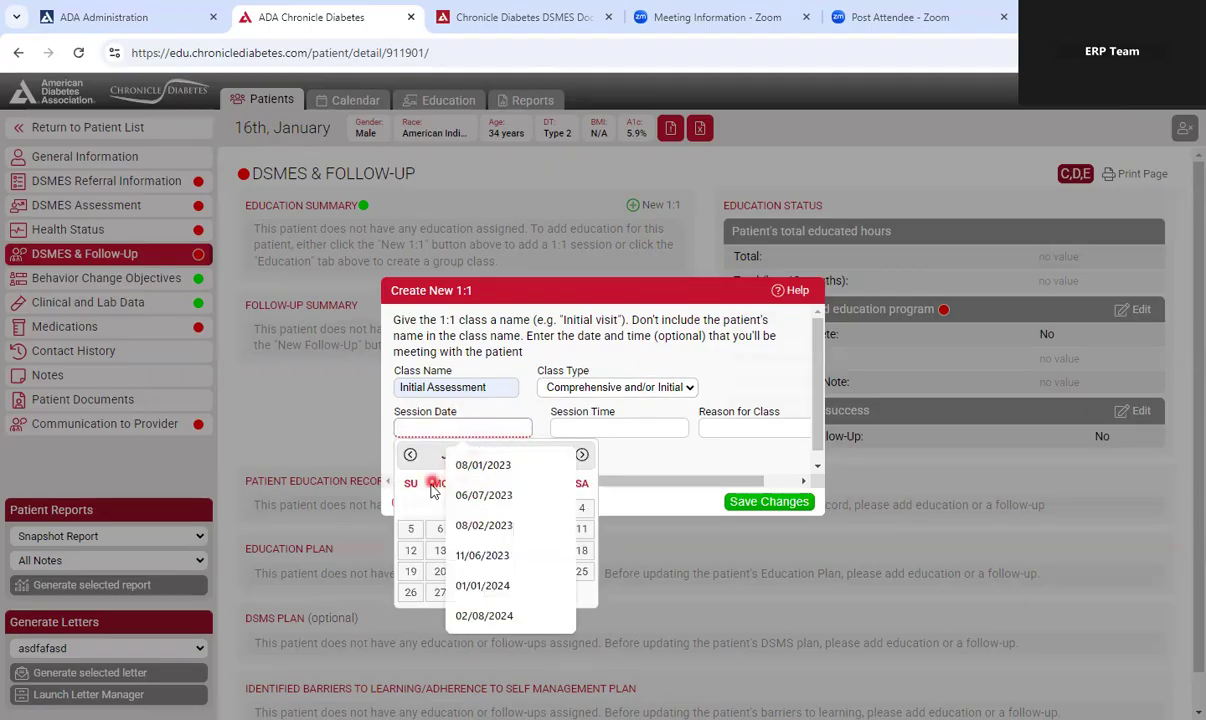
pyautogui.click(437, 485)
pyautogui.click(518, 508)
pyautogui.click(598, 426)
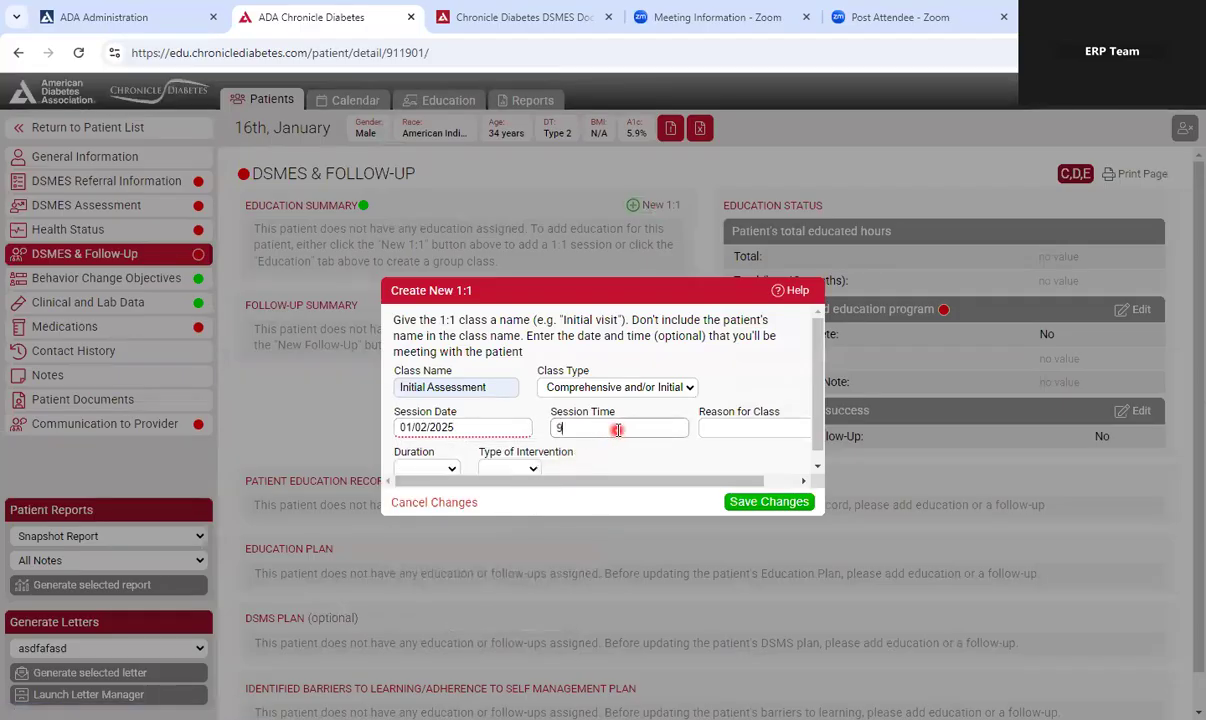
pyautogui.write('9')
pyautogui.click(654, 460)
# - Set the reason to Initial assessment, duration to 30 min and intervention to DSMES, save the 1:1 class, and return to the patient record
pyautogui.click(752, 430)
pyautogui.click(727, 466)
pyautogui.click(428, 461)
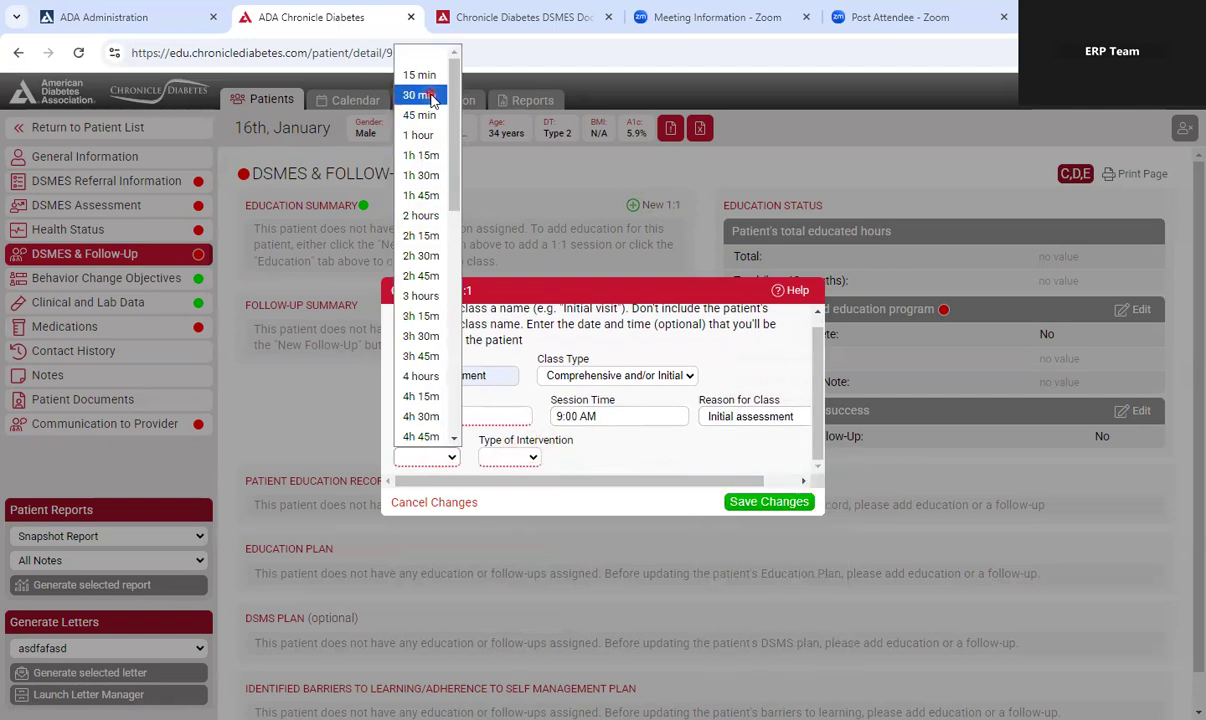
pyautogui.click(431, 96)
pyautogui.click(531, 459)
pyautogui.click(531, 495)
pyautogui.click(785, 504)
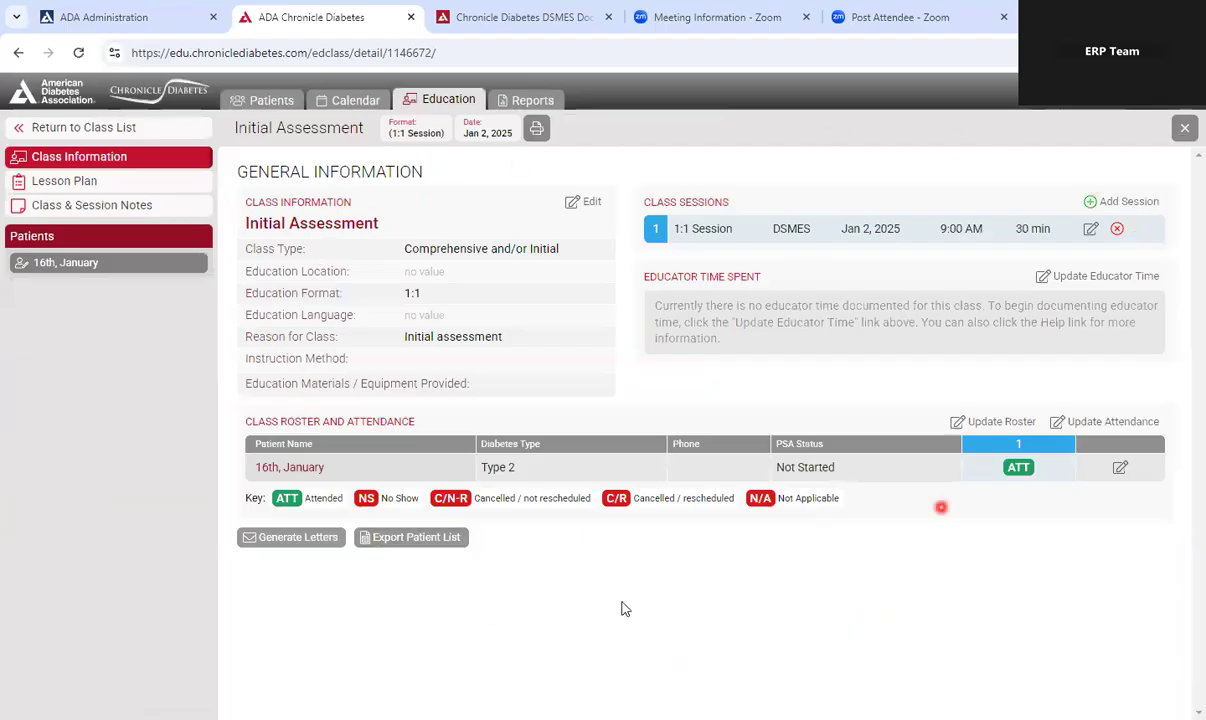
pyautogui.click(268, 99)
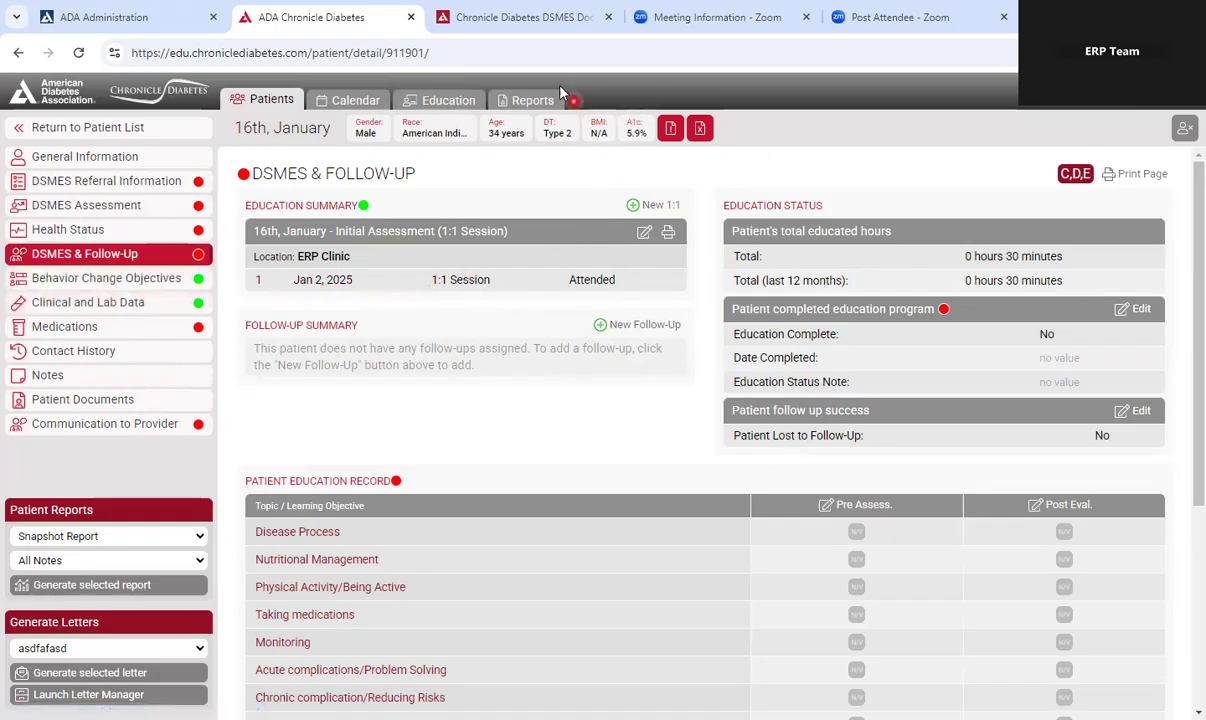
# - Switch to the DiabetesPro website and open the Education Recognition Program page
pyautogui.click(551, 18)
pyautogui.scroll(8, 700, 330)
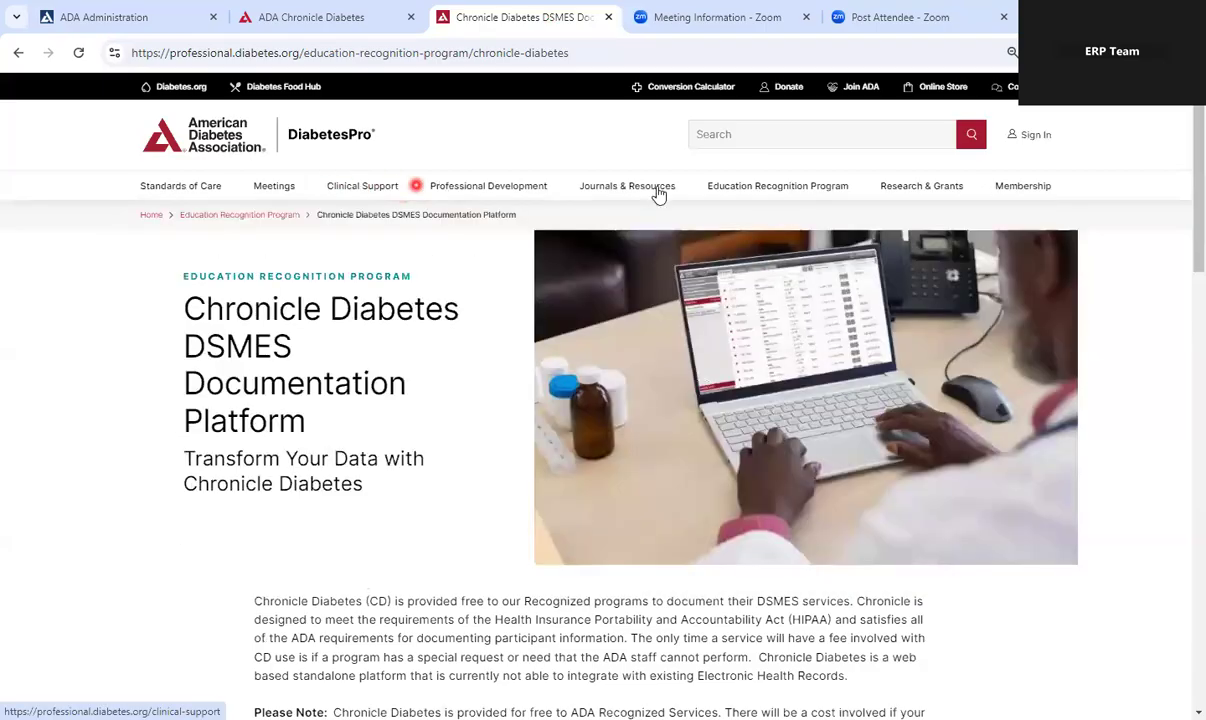
pyautogui.click(763, 190)
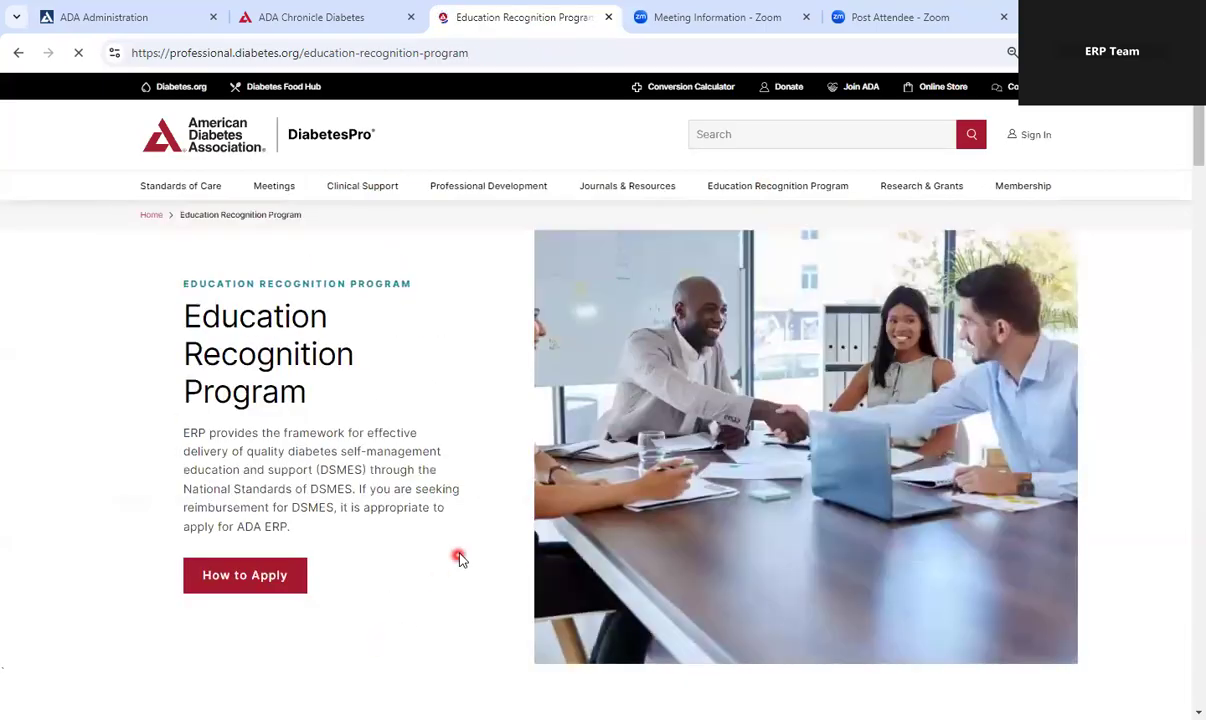
# - Open the Chronicle Diabetes page from the Education Recognition Program resources
pyautogui.scroll(-1, 460, 540)
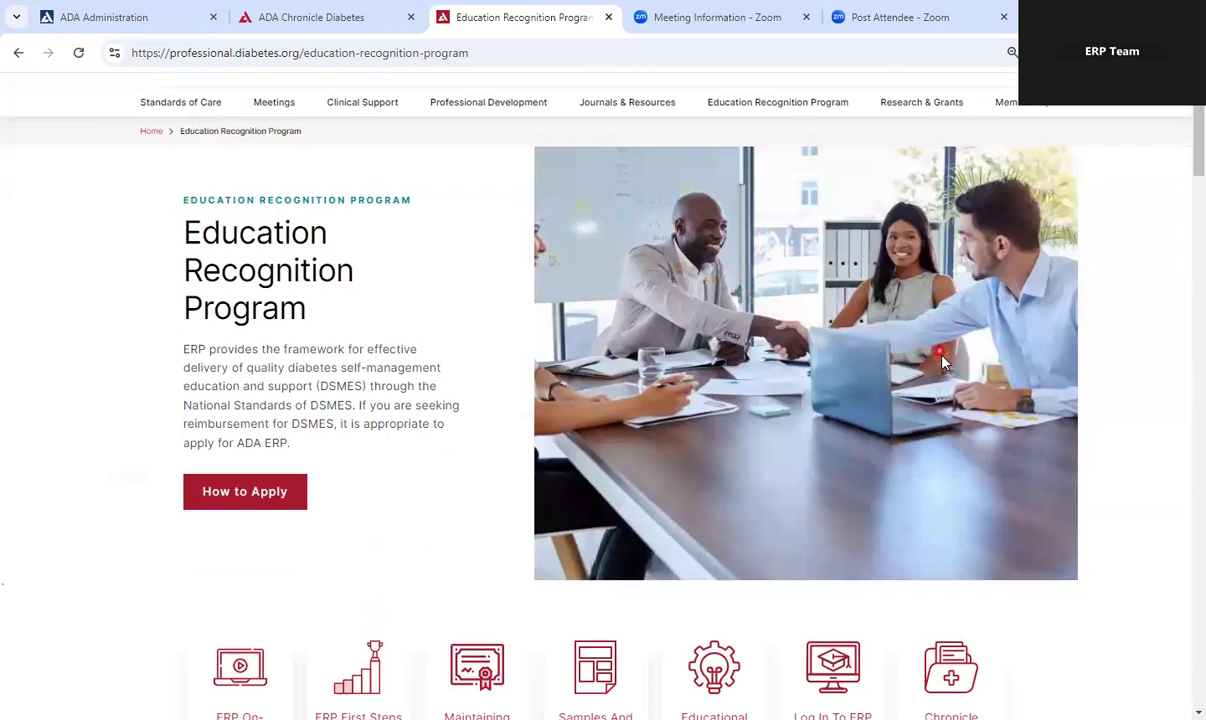
pyautogui.scroll(-2, 900, 360)
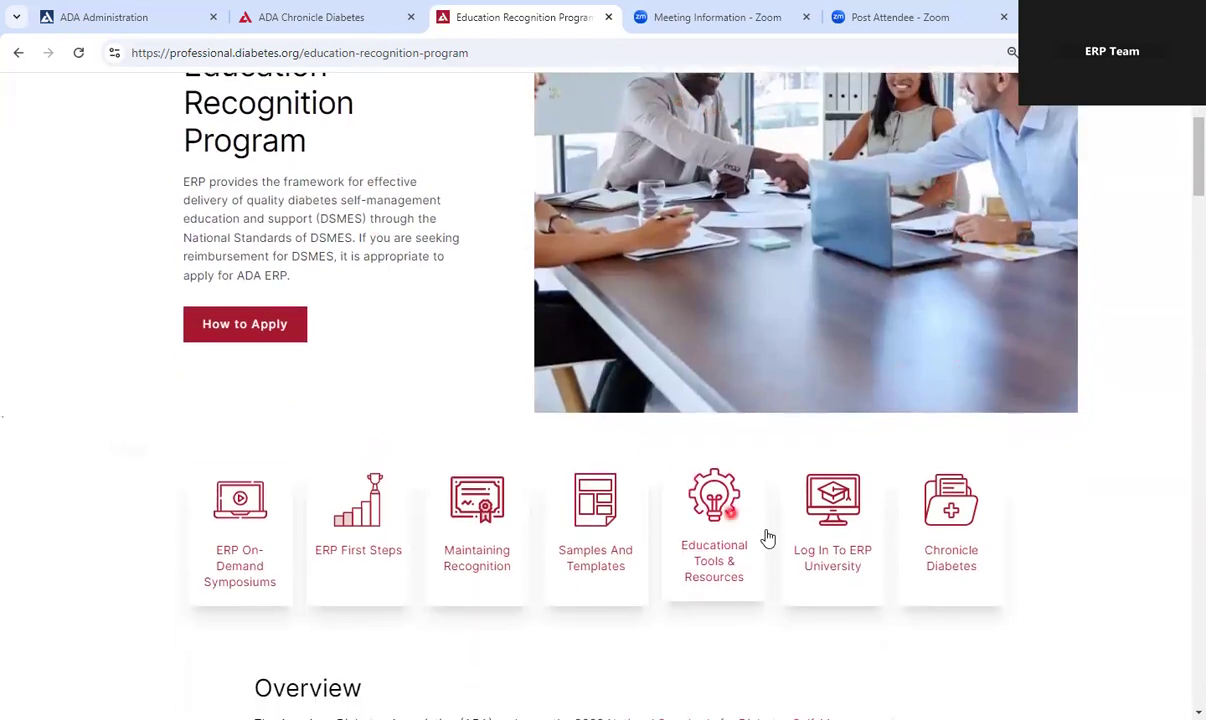
pyautogui.click(953, 503)
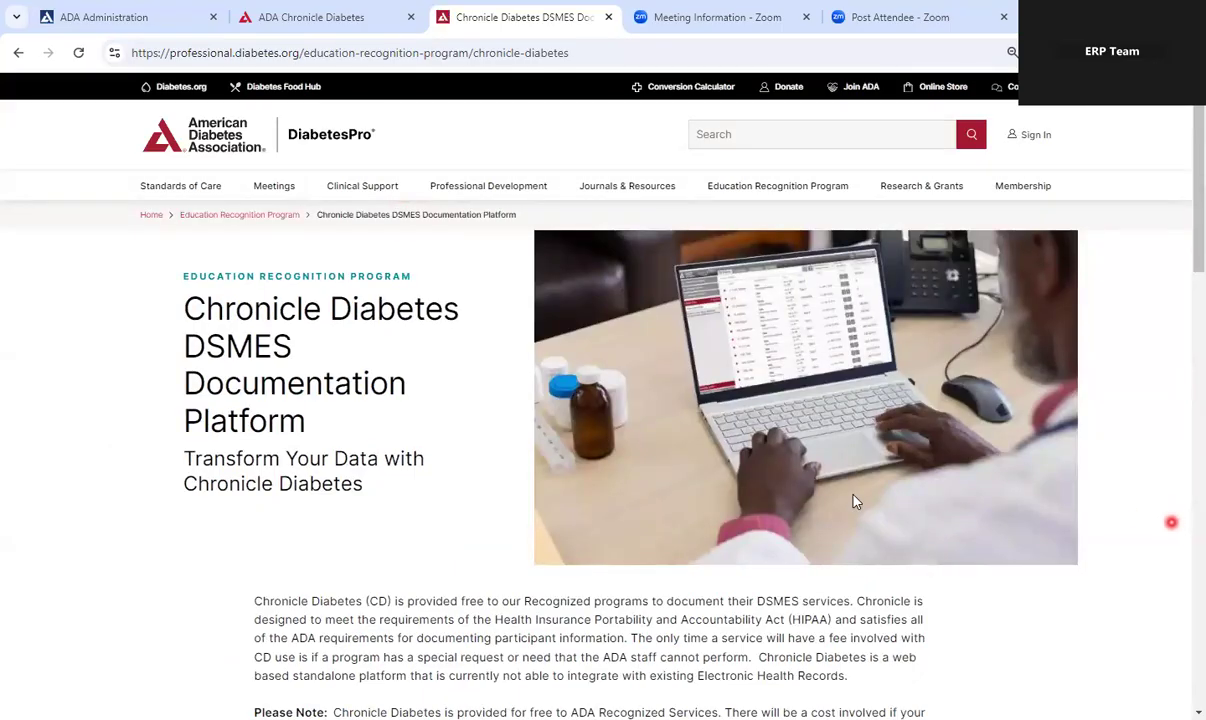
# - Open the Chronicle Minimal Capacity Guide from the section about already documenting in an Electronic Health Record
pyautogui.scroll(-5, 610, 517)
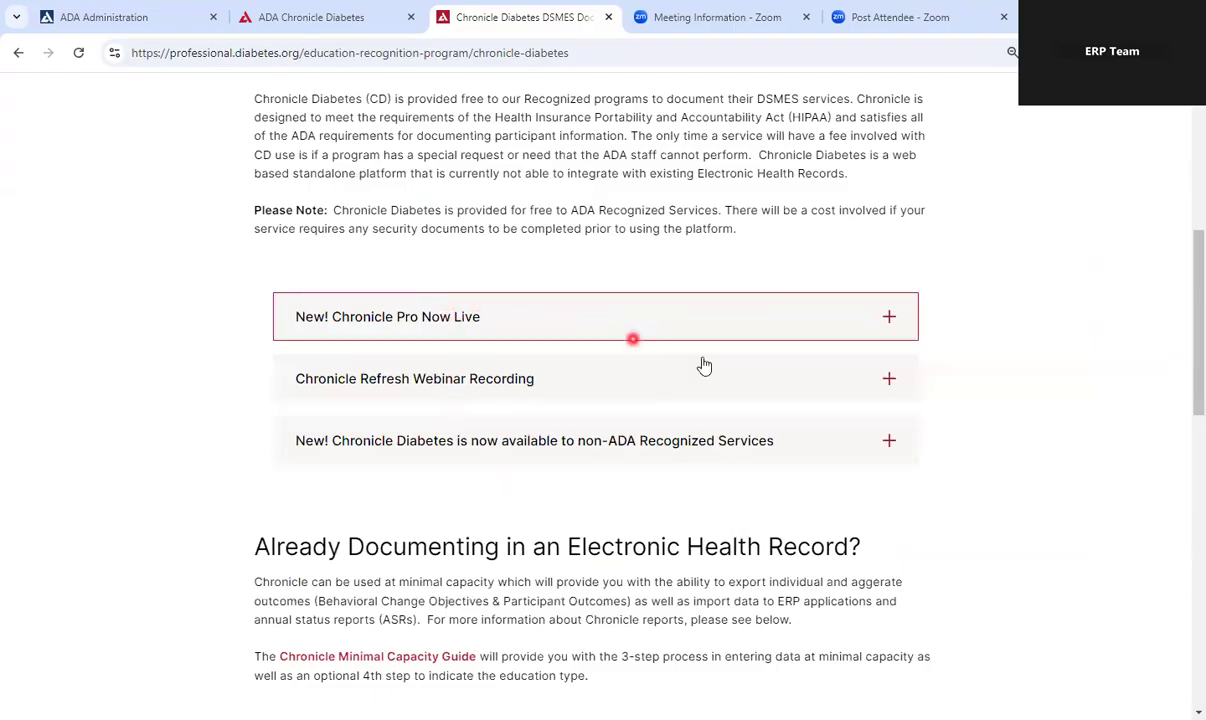
pyautogui.scroll(-2, 706, 355)
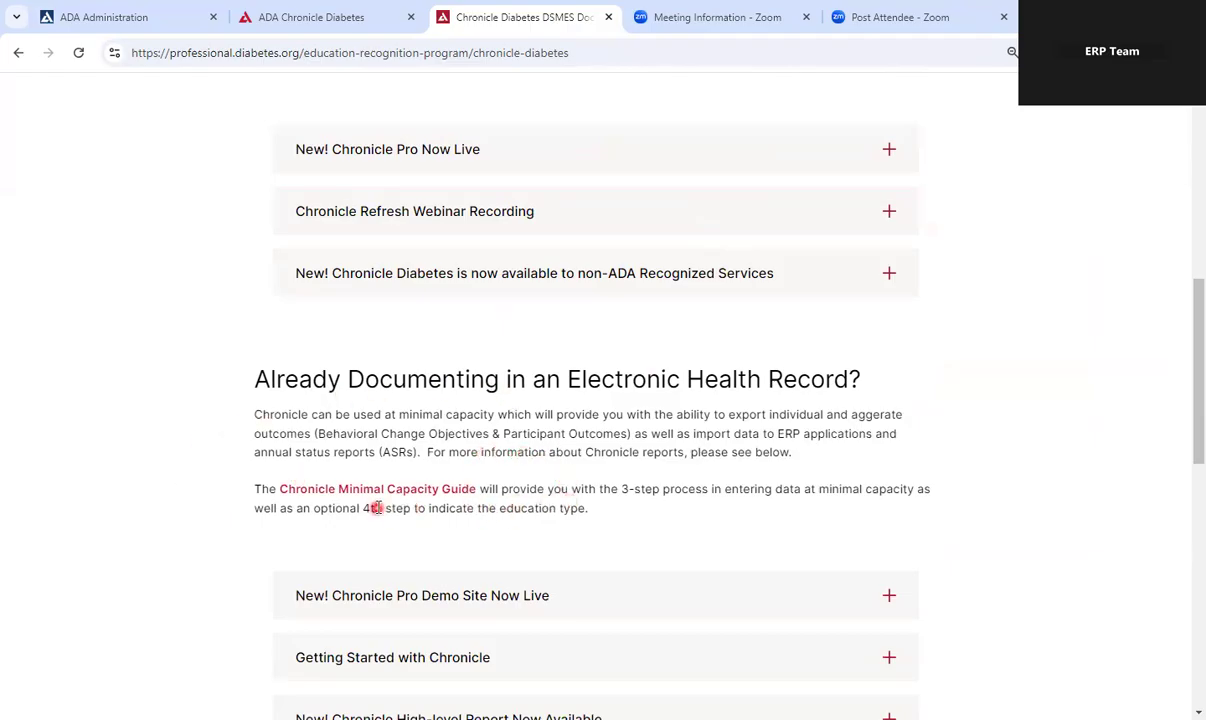
pyautogui.click(397, 493)
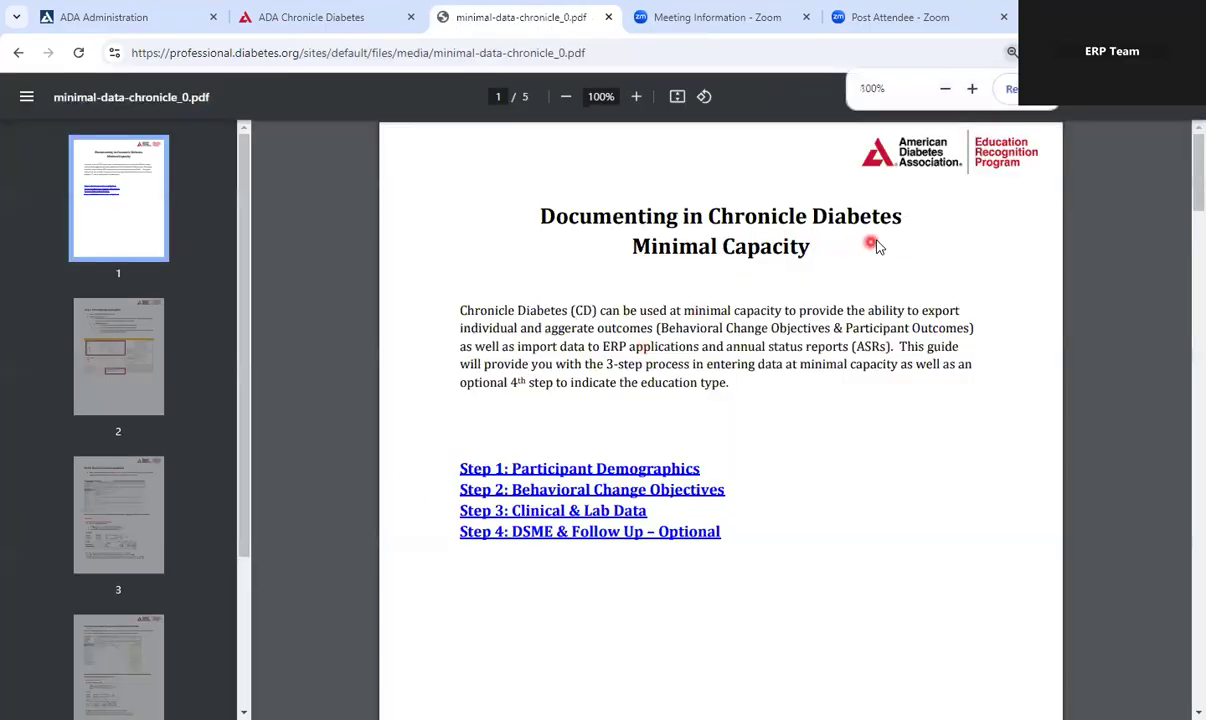
# - Review the guide's four steps, from Participant Demographics through the optional DSME & Follow Up, and return to its first page
pyautogui.scroll(-6, 875, 247)
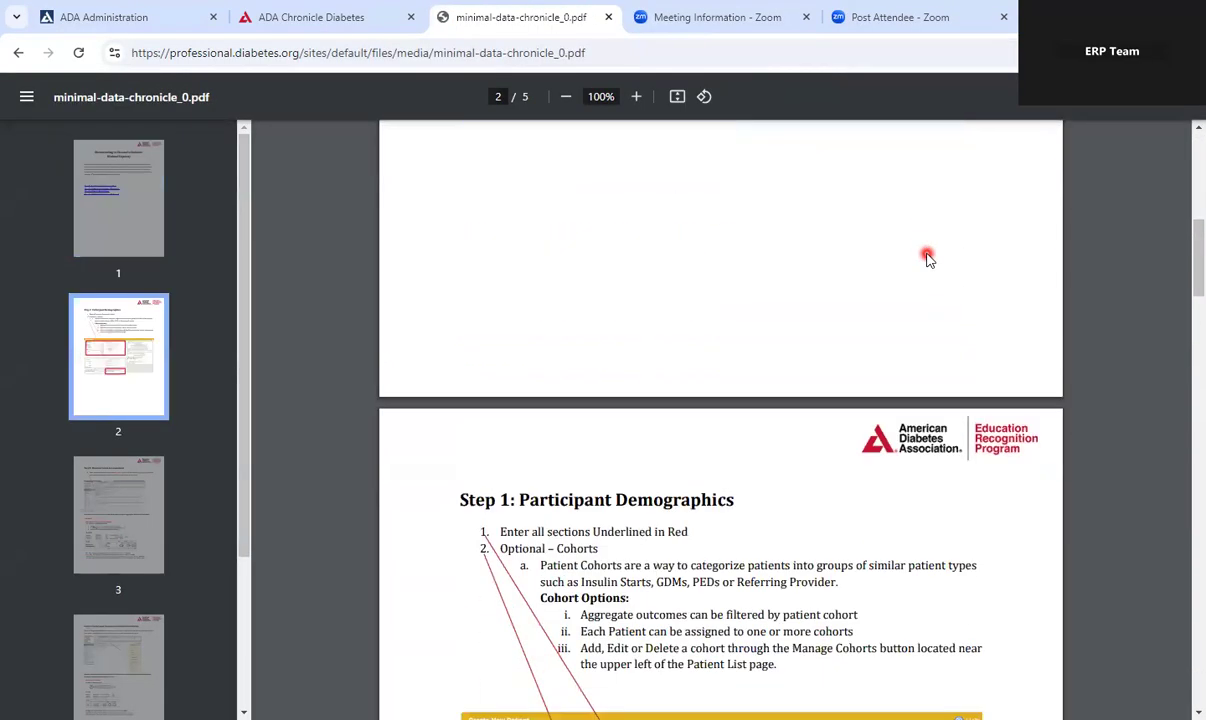
pyautogui.scroll(-4, 950, 250)
pyautogui.scroll(1, 1000, 245)
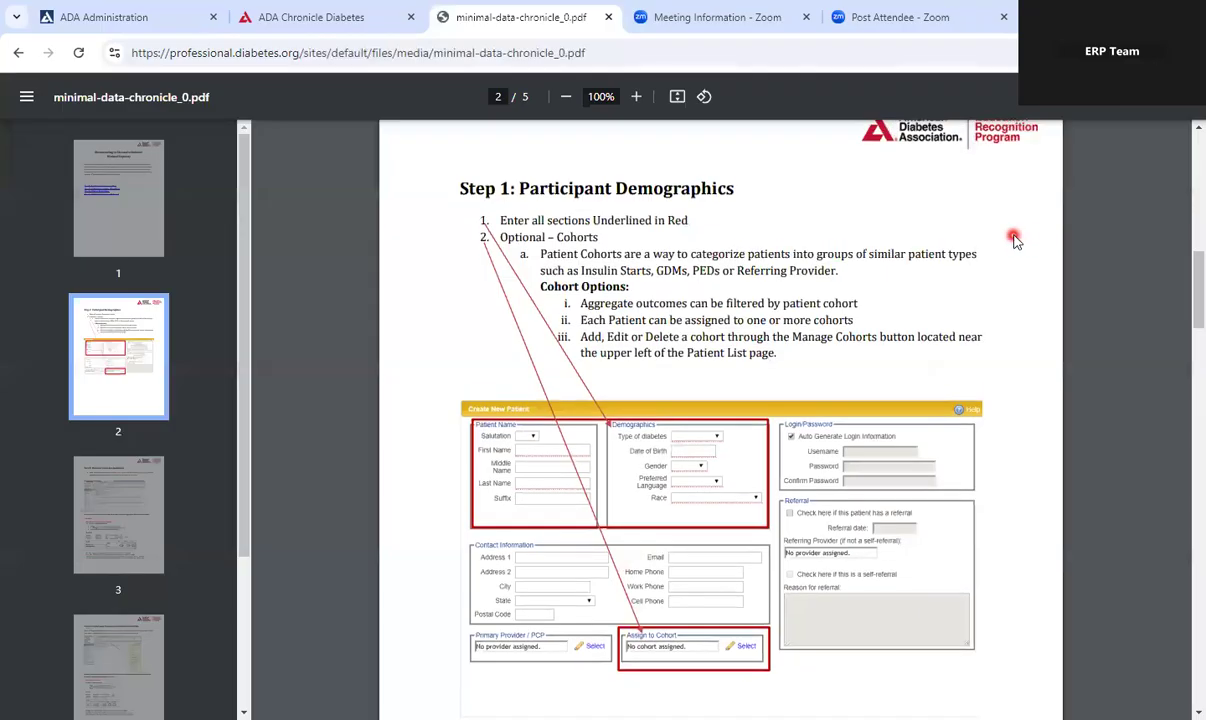
pyautogui.scroll(-14, 1013, 240)
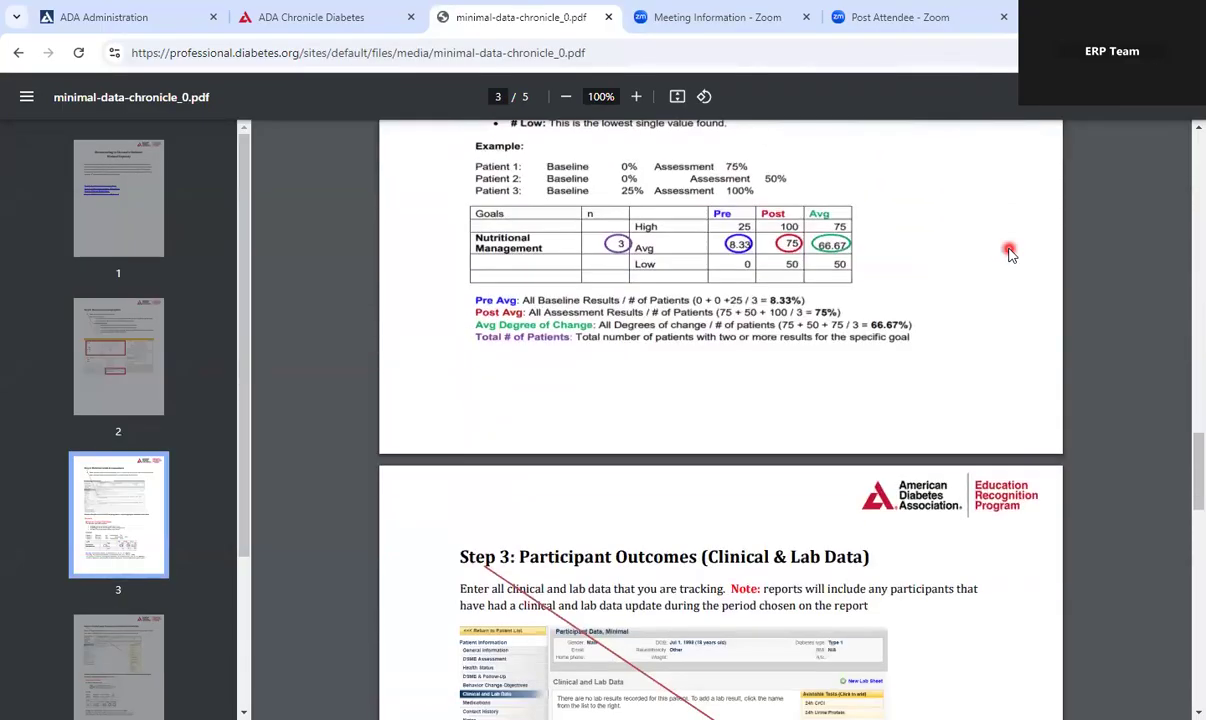
pyautogui.scroll(-15, 1010, 254)
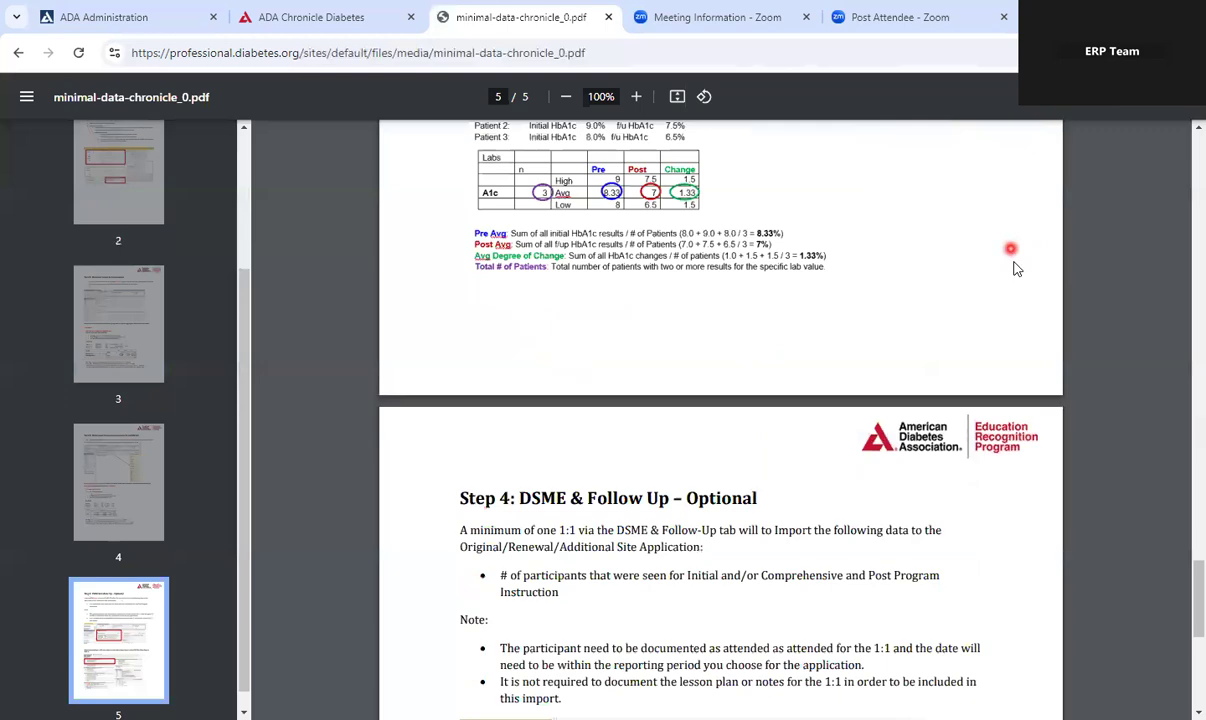
pyautogui.scroll(15, 1013, 265)
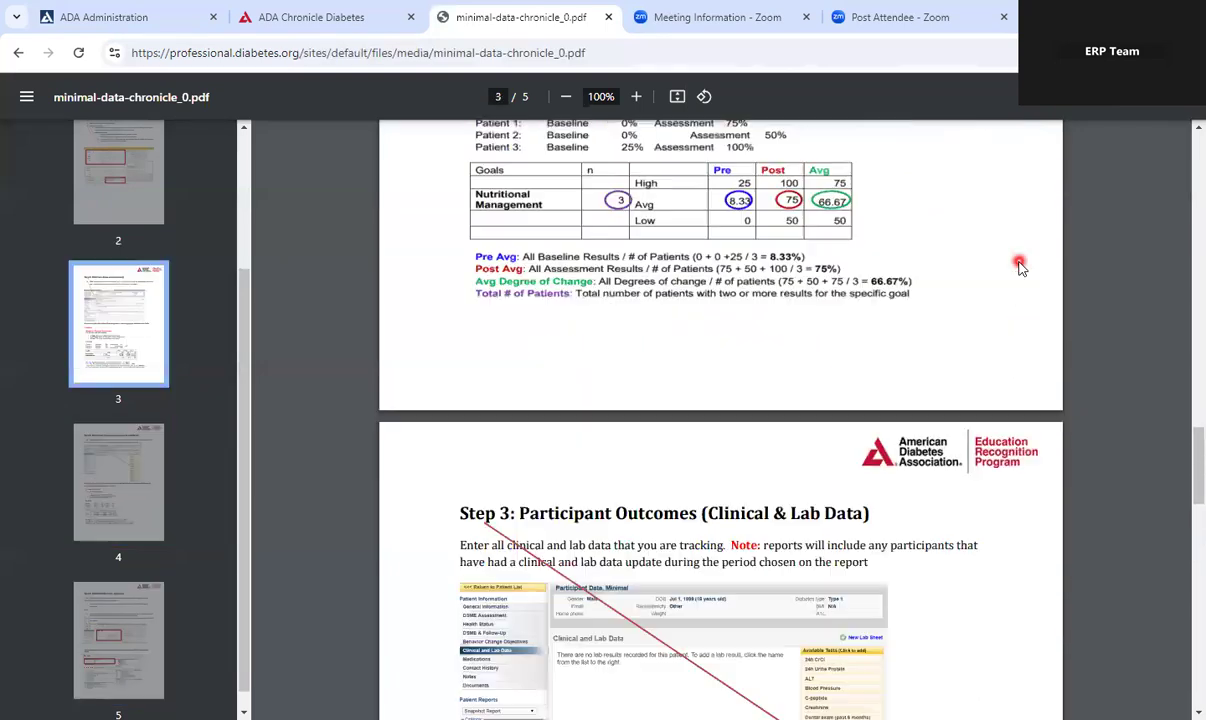
pyautogui.scroll(12, 1020, 265)
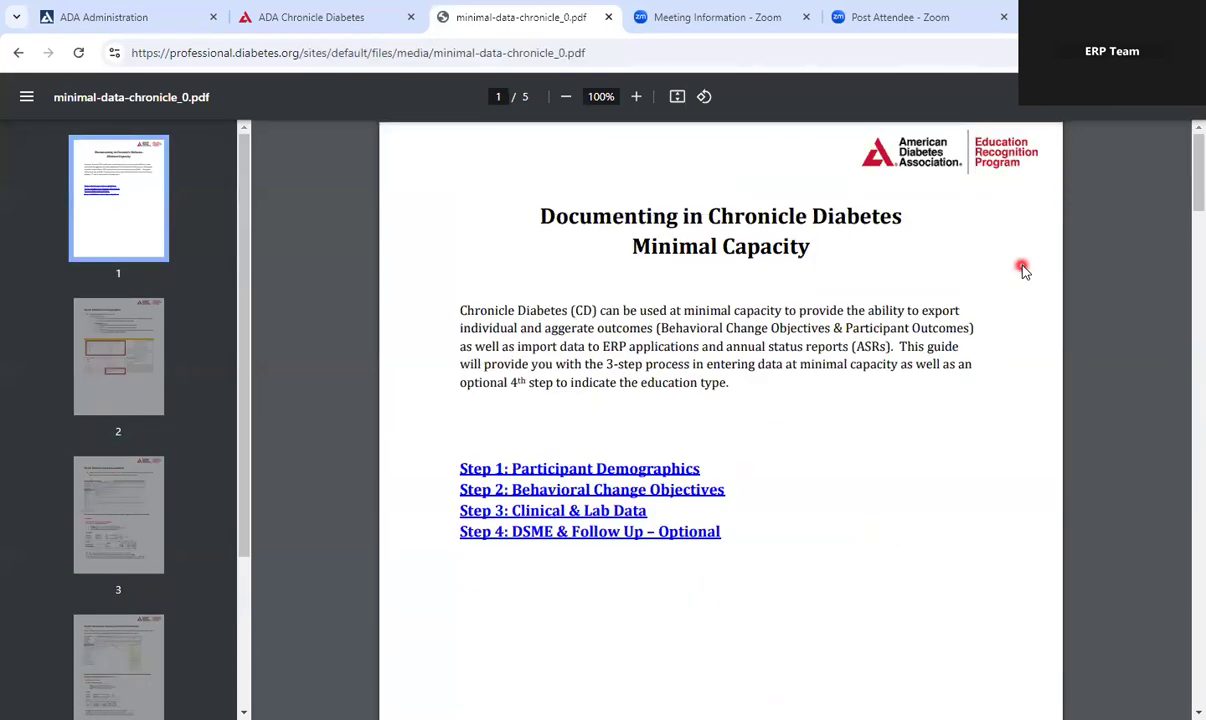